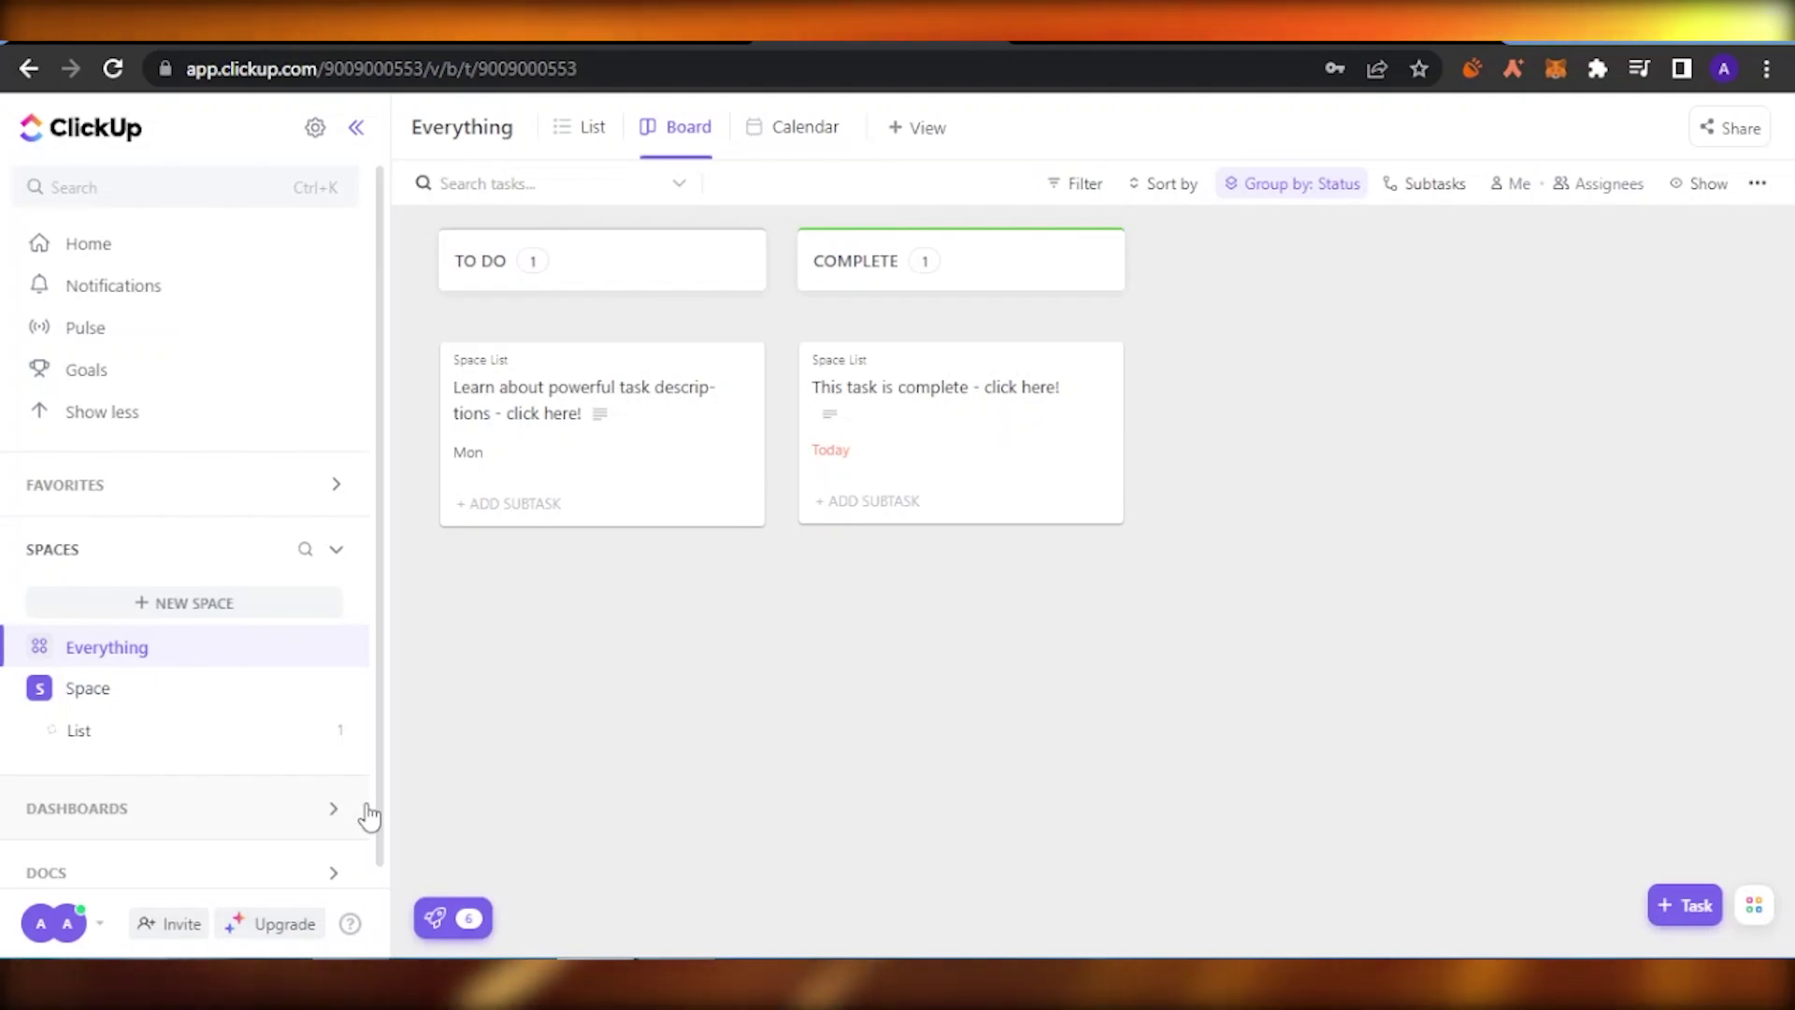
Add a Whiteboard page view beside List, Board and Calendar, and switch to it
left_click(906, 141)
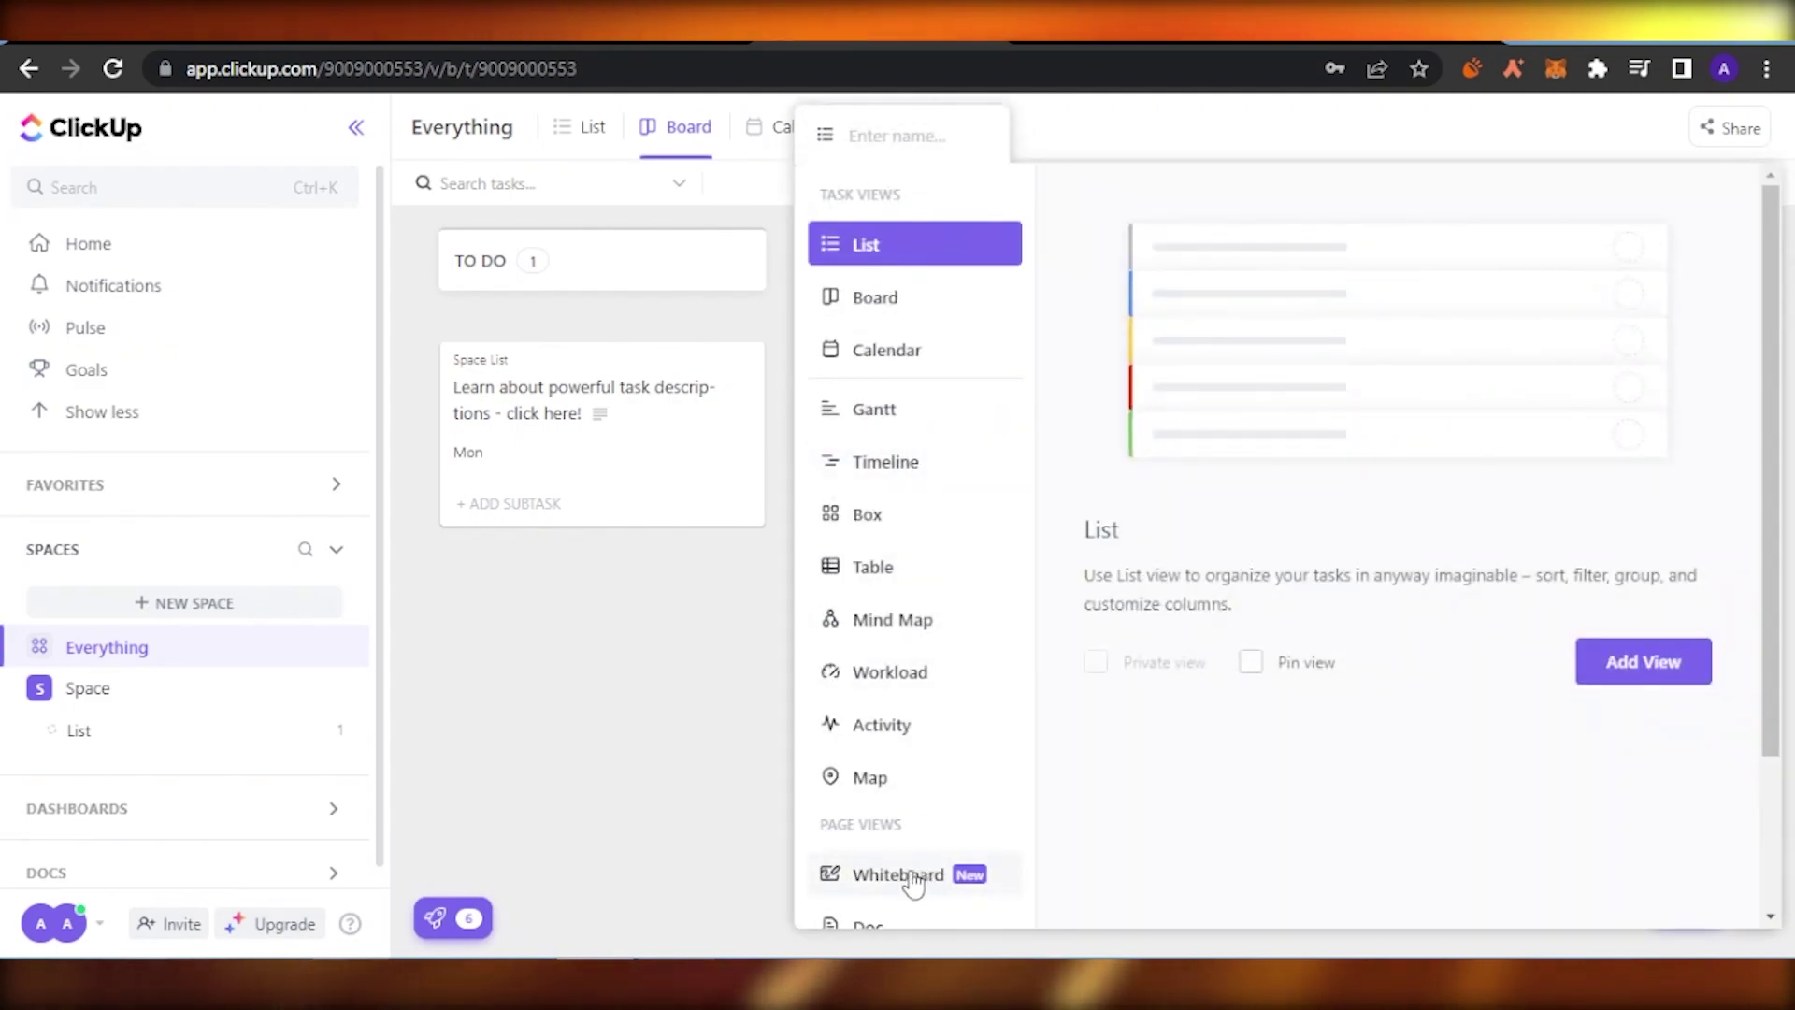
left_click(942, 885)
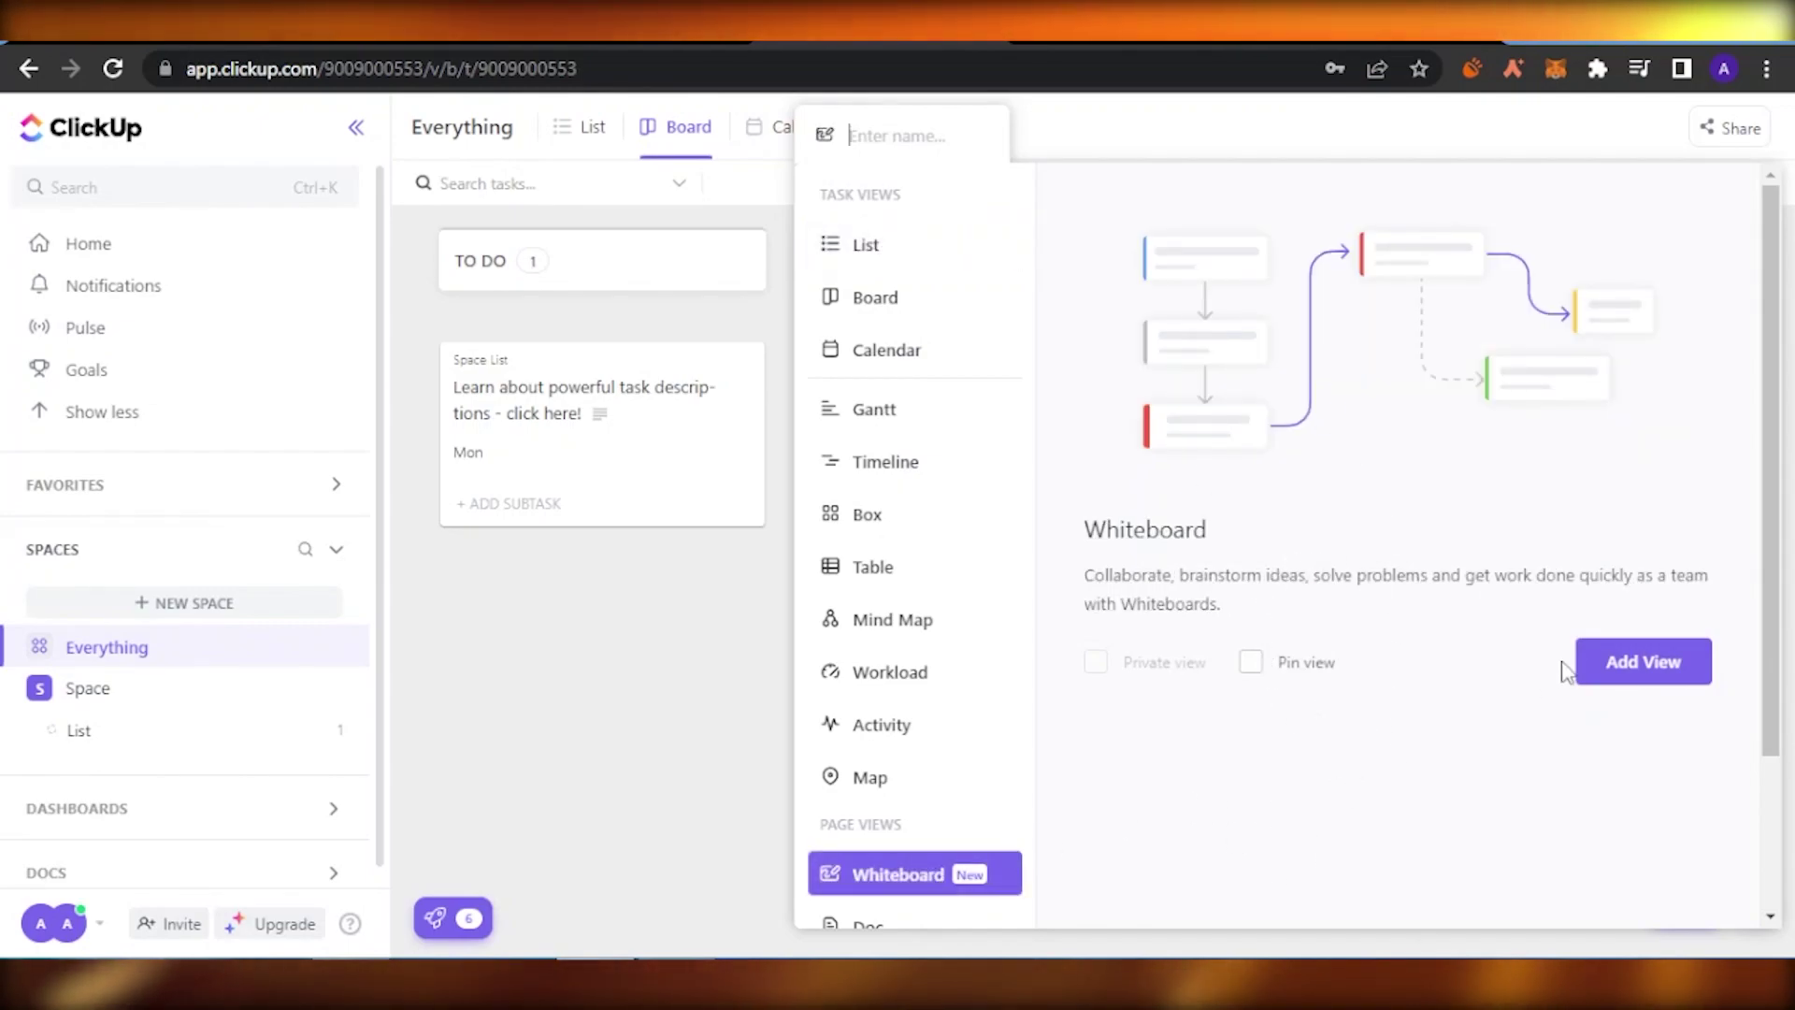
left_click(1645, 686)
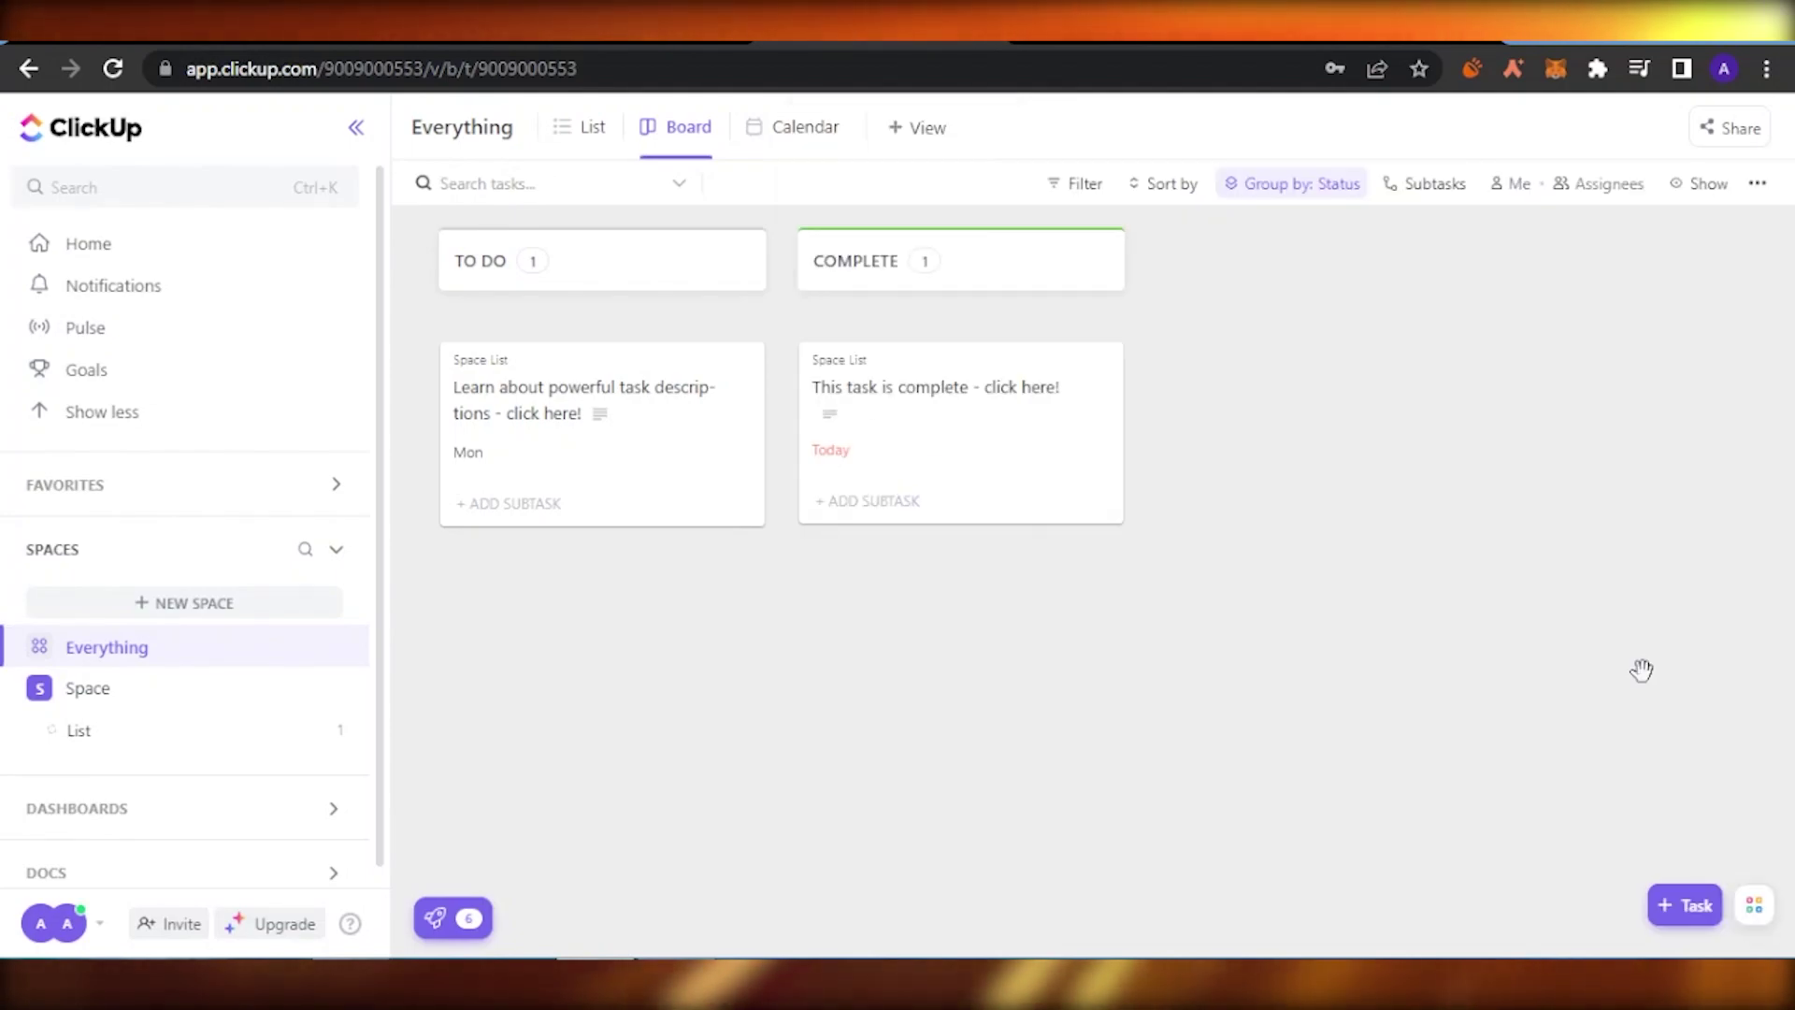
left_click(947, 145)
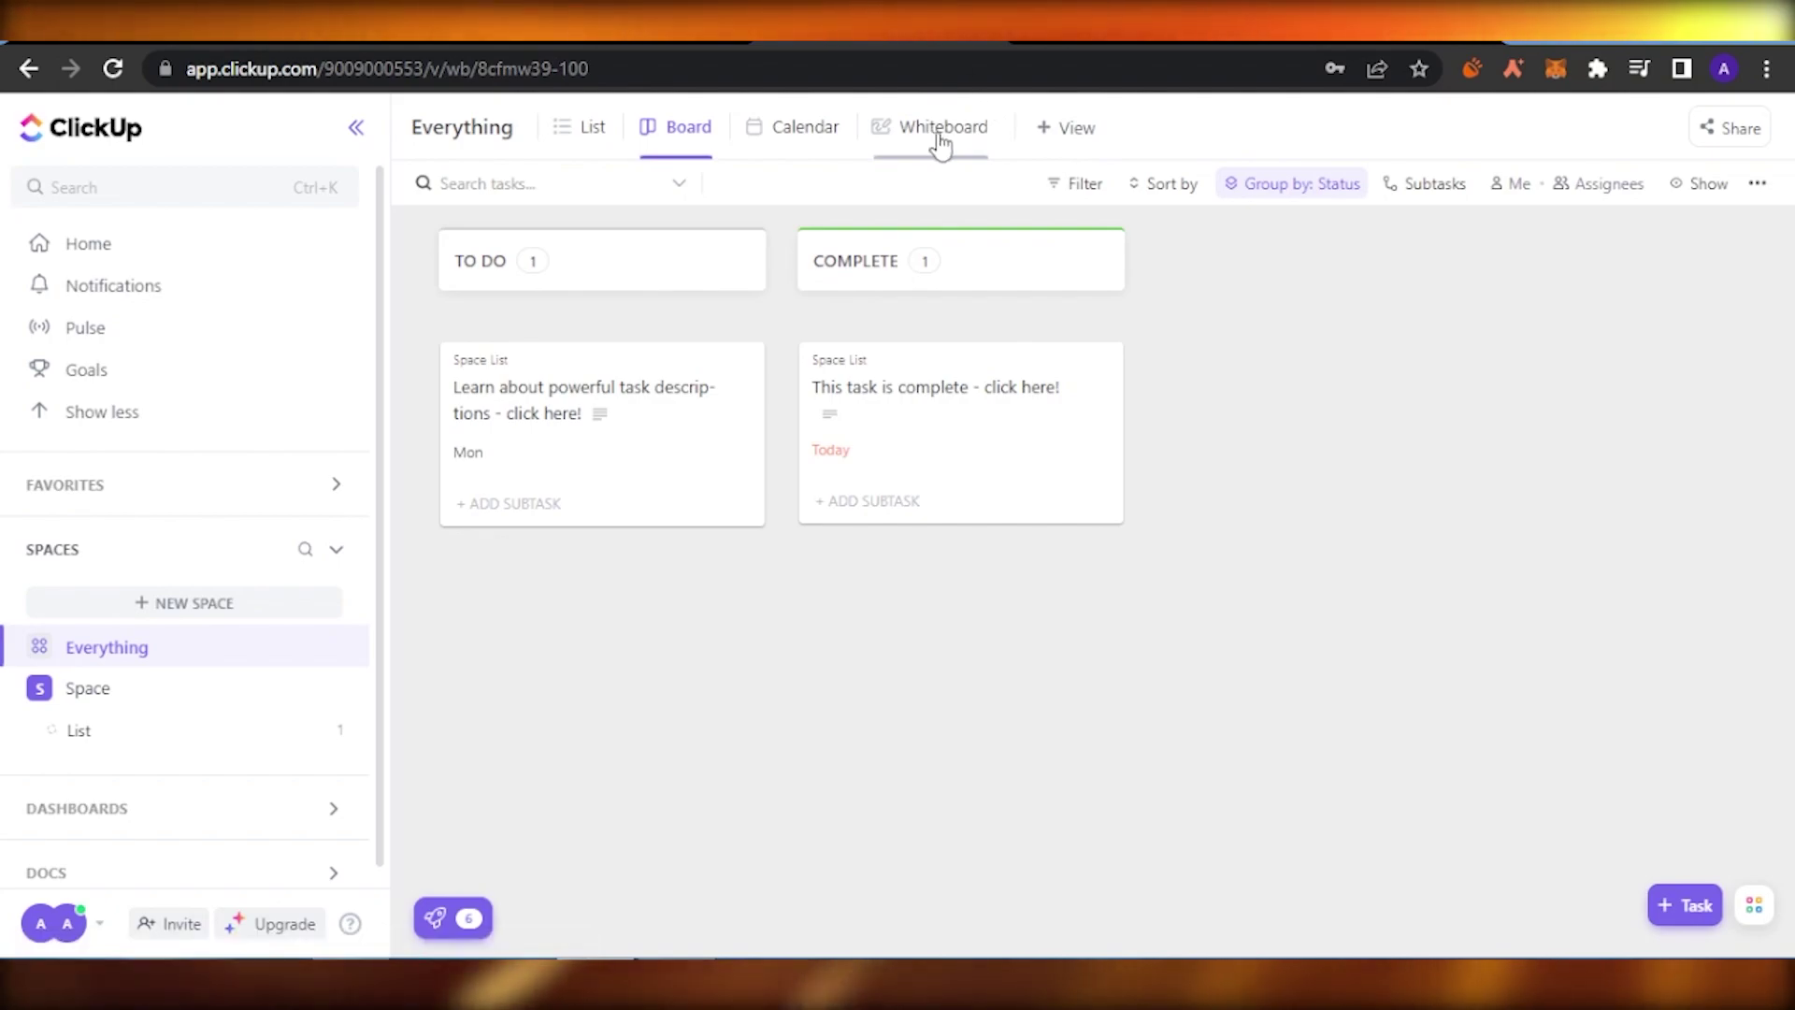
Open the Whiteboard view and start a blank whiteboard from scratch
left_click(939, 142)
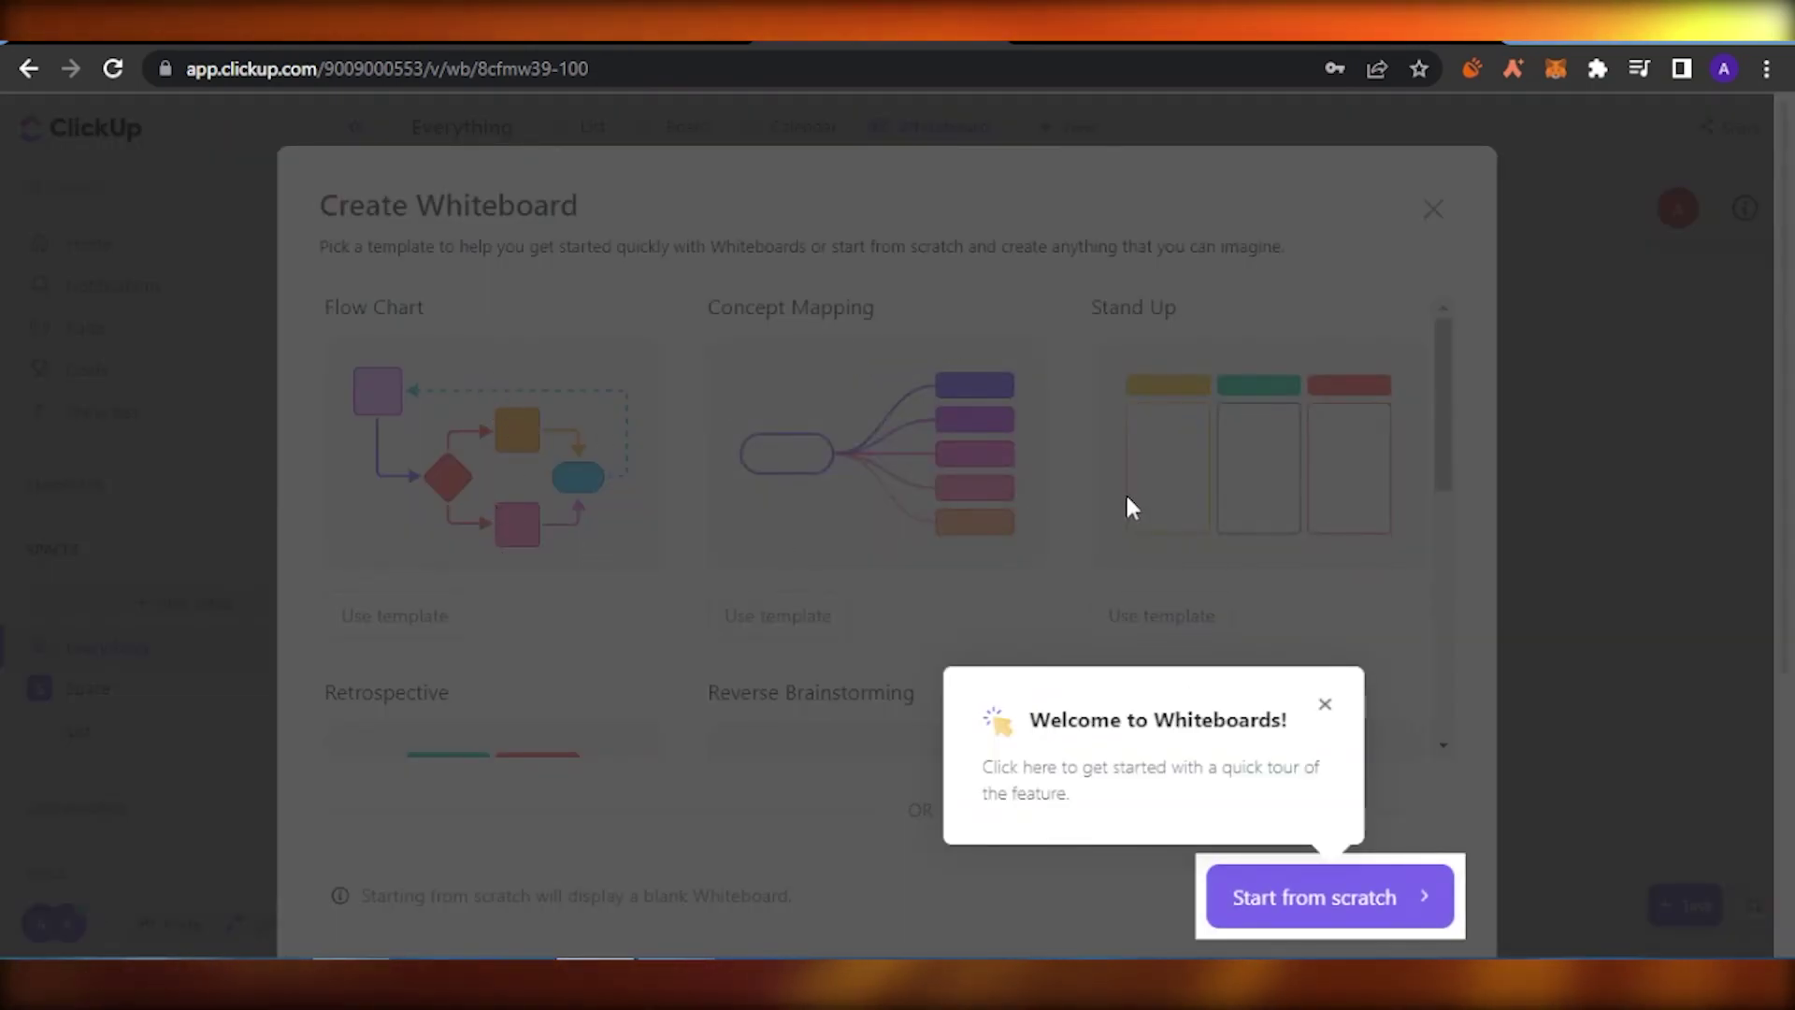
left_click(1379, 899)
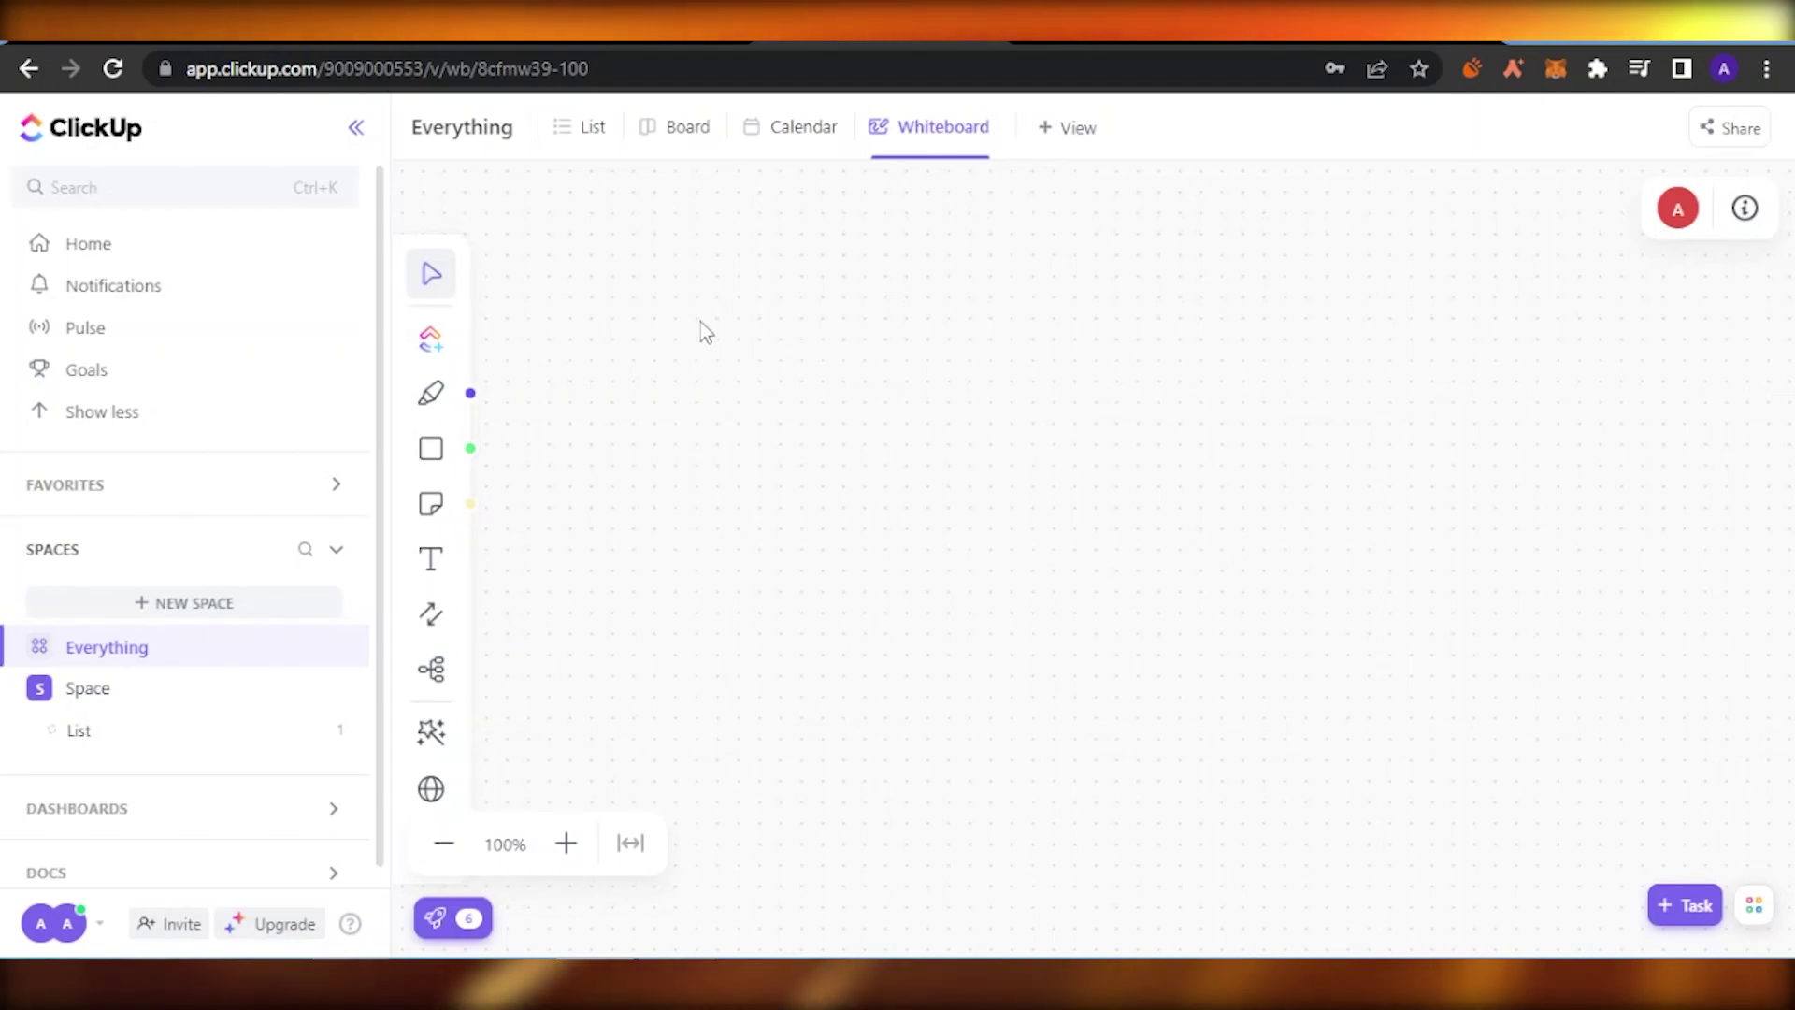
Place an empty mind-map node mid-left and a yellow sticky note at the upper right, ready for text
left_click(431, 675)
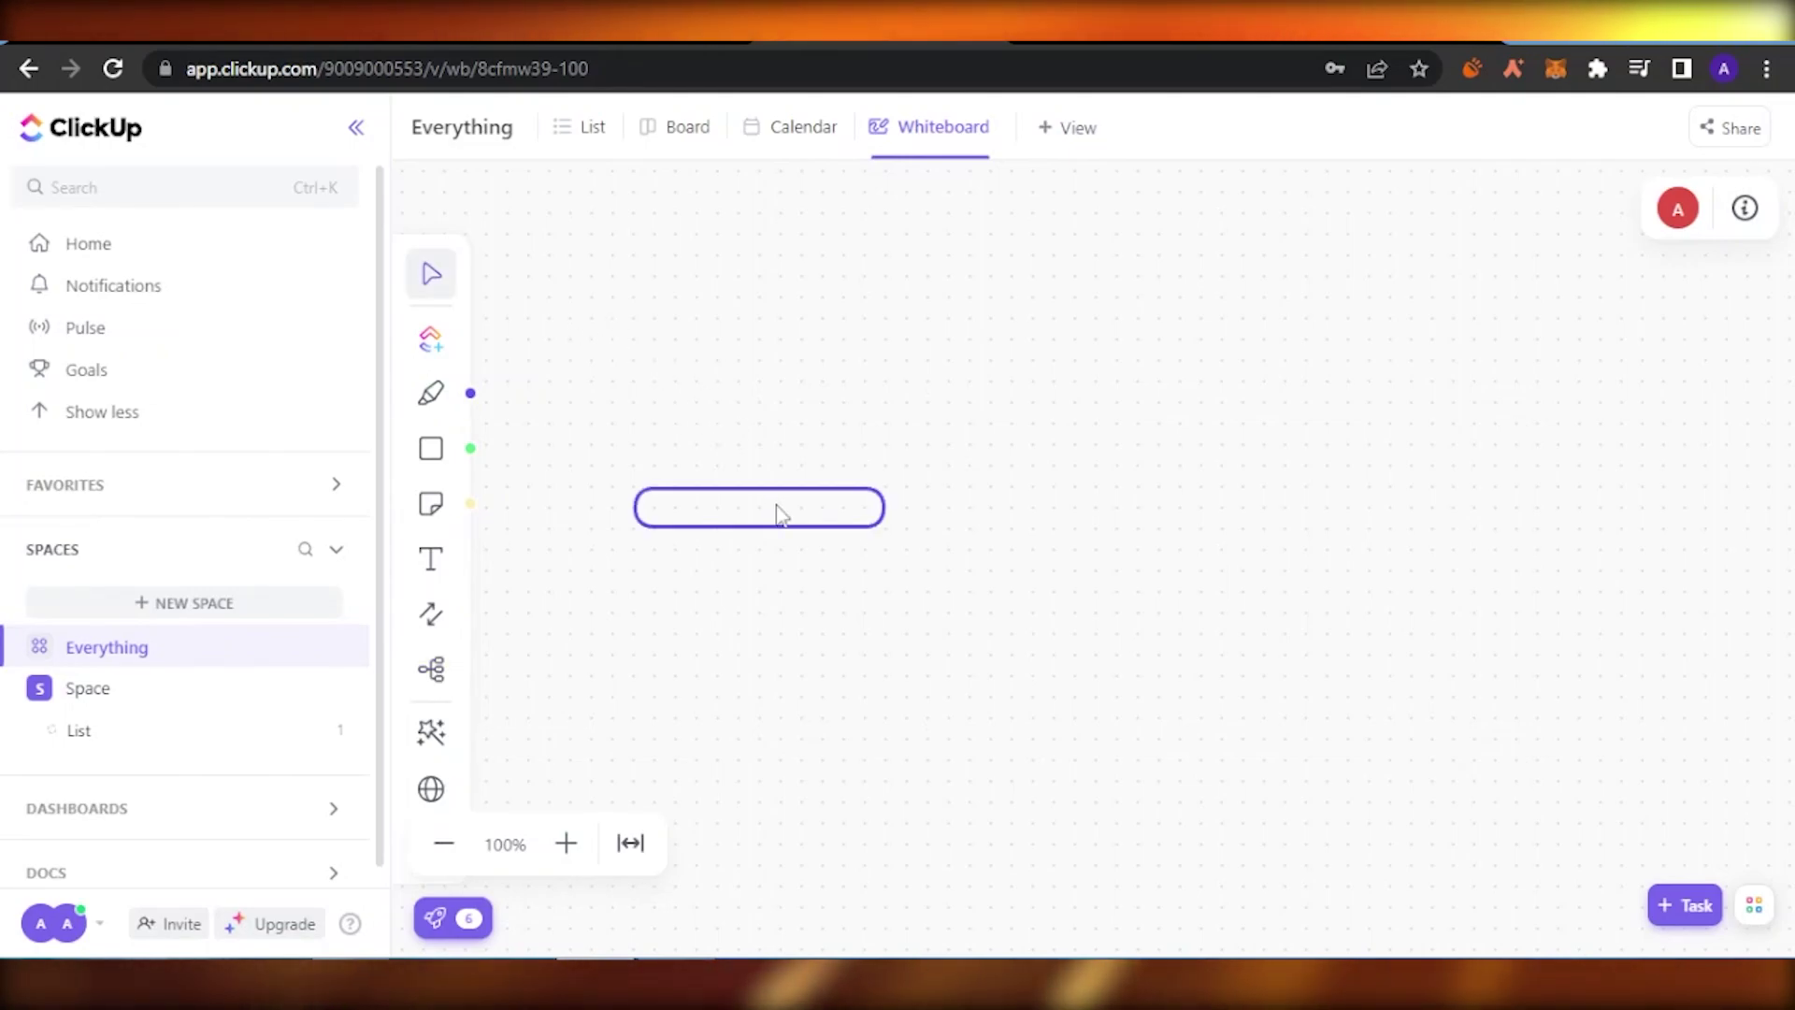
left_click(774, 509)
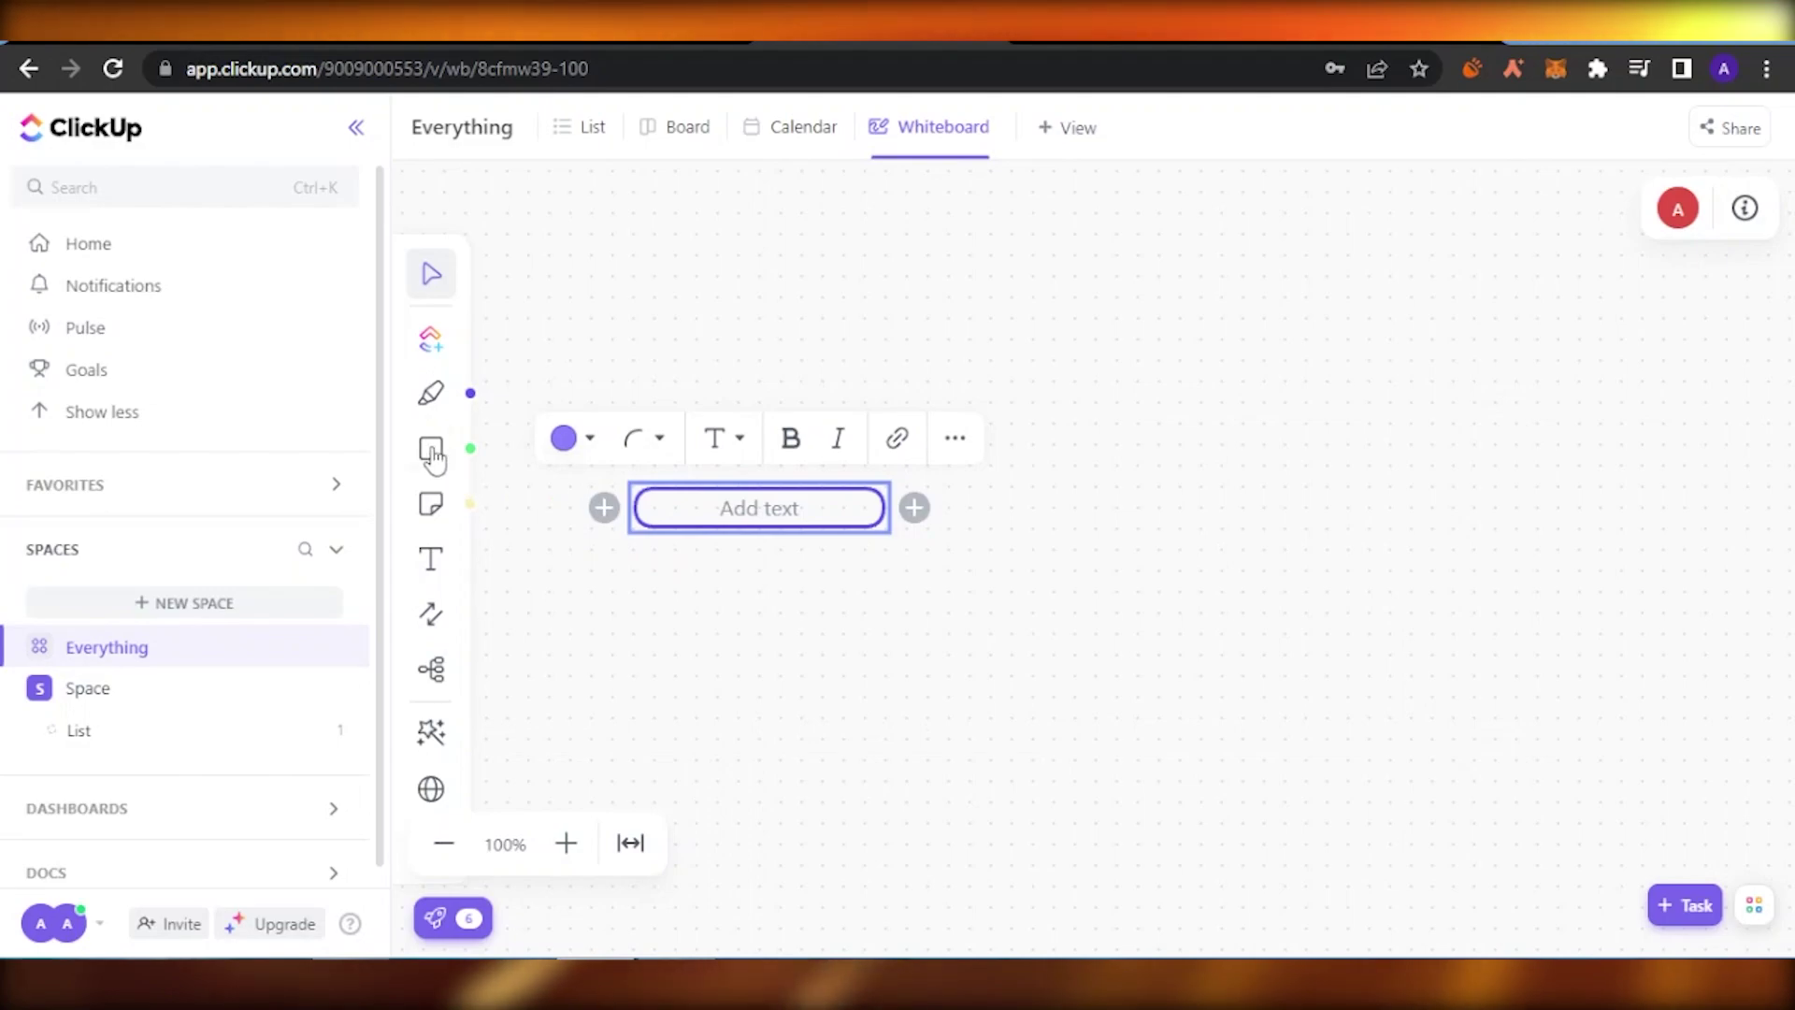
left_click(436, 510)
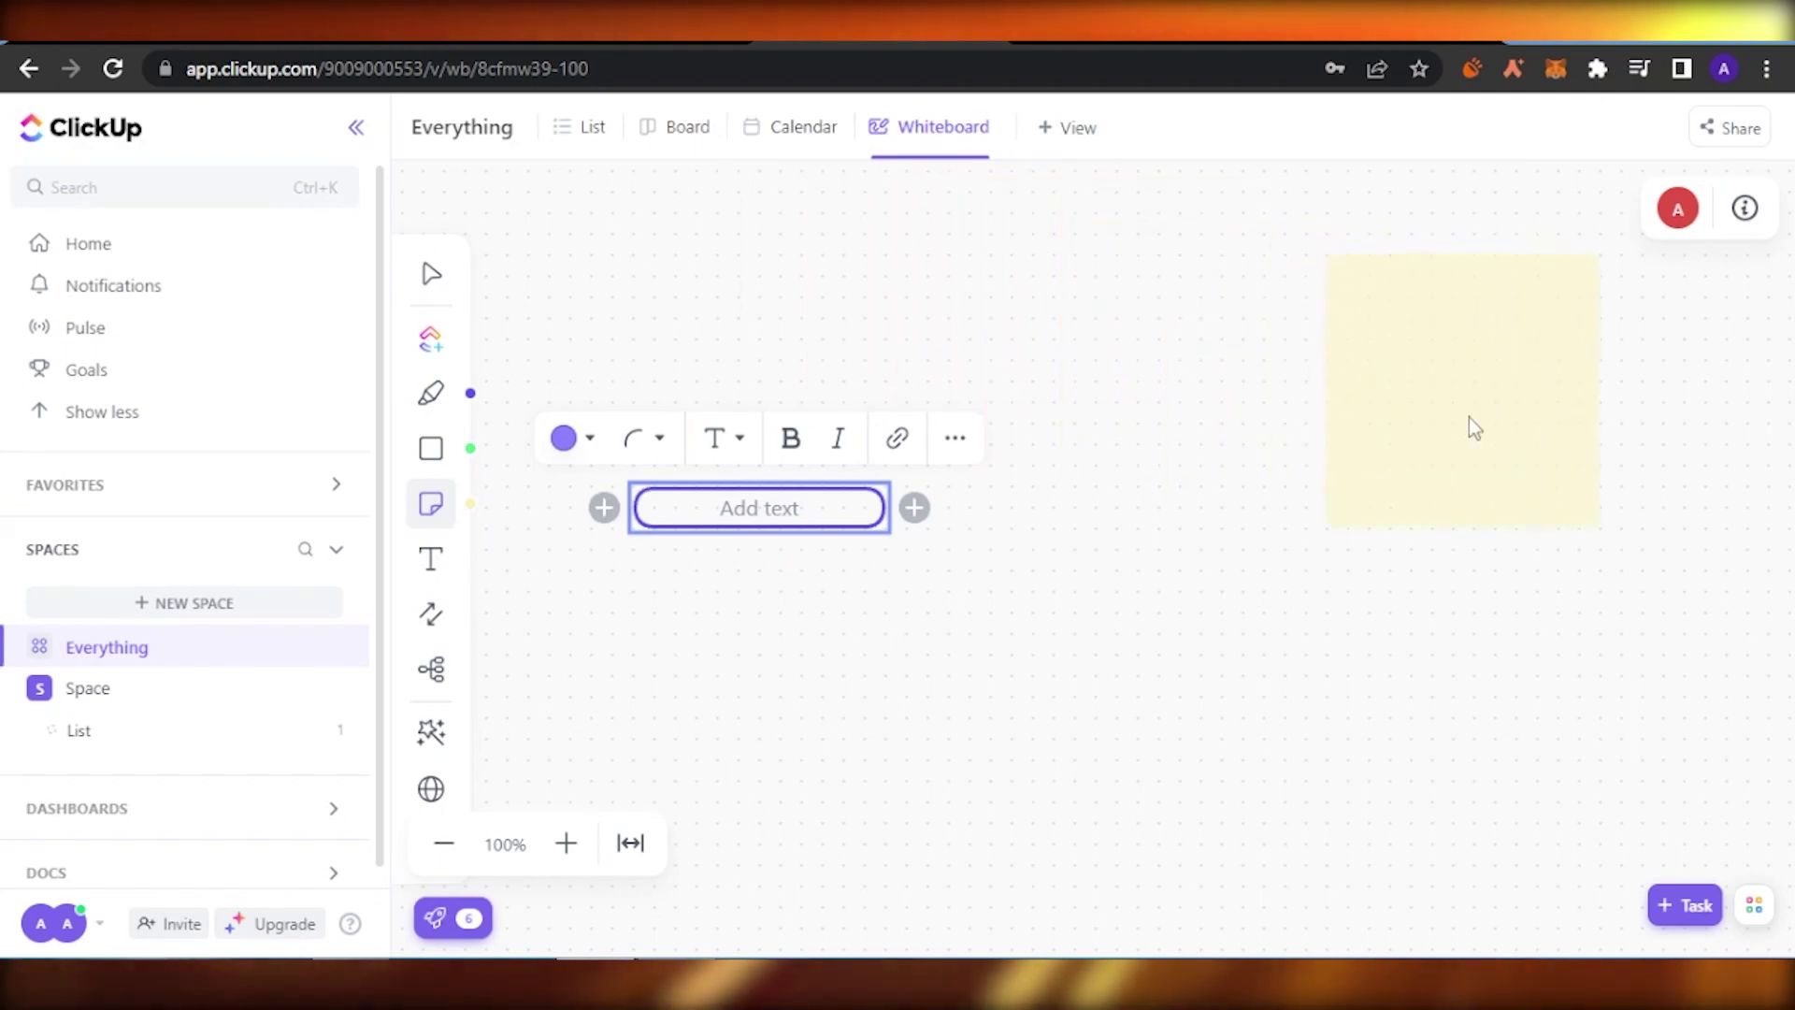
left_click(1468, 417)
left_click(1362, 293)
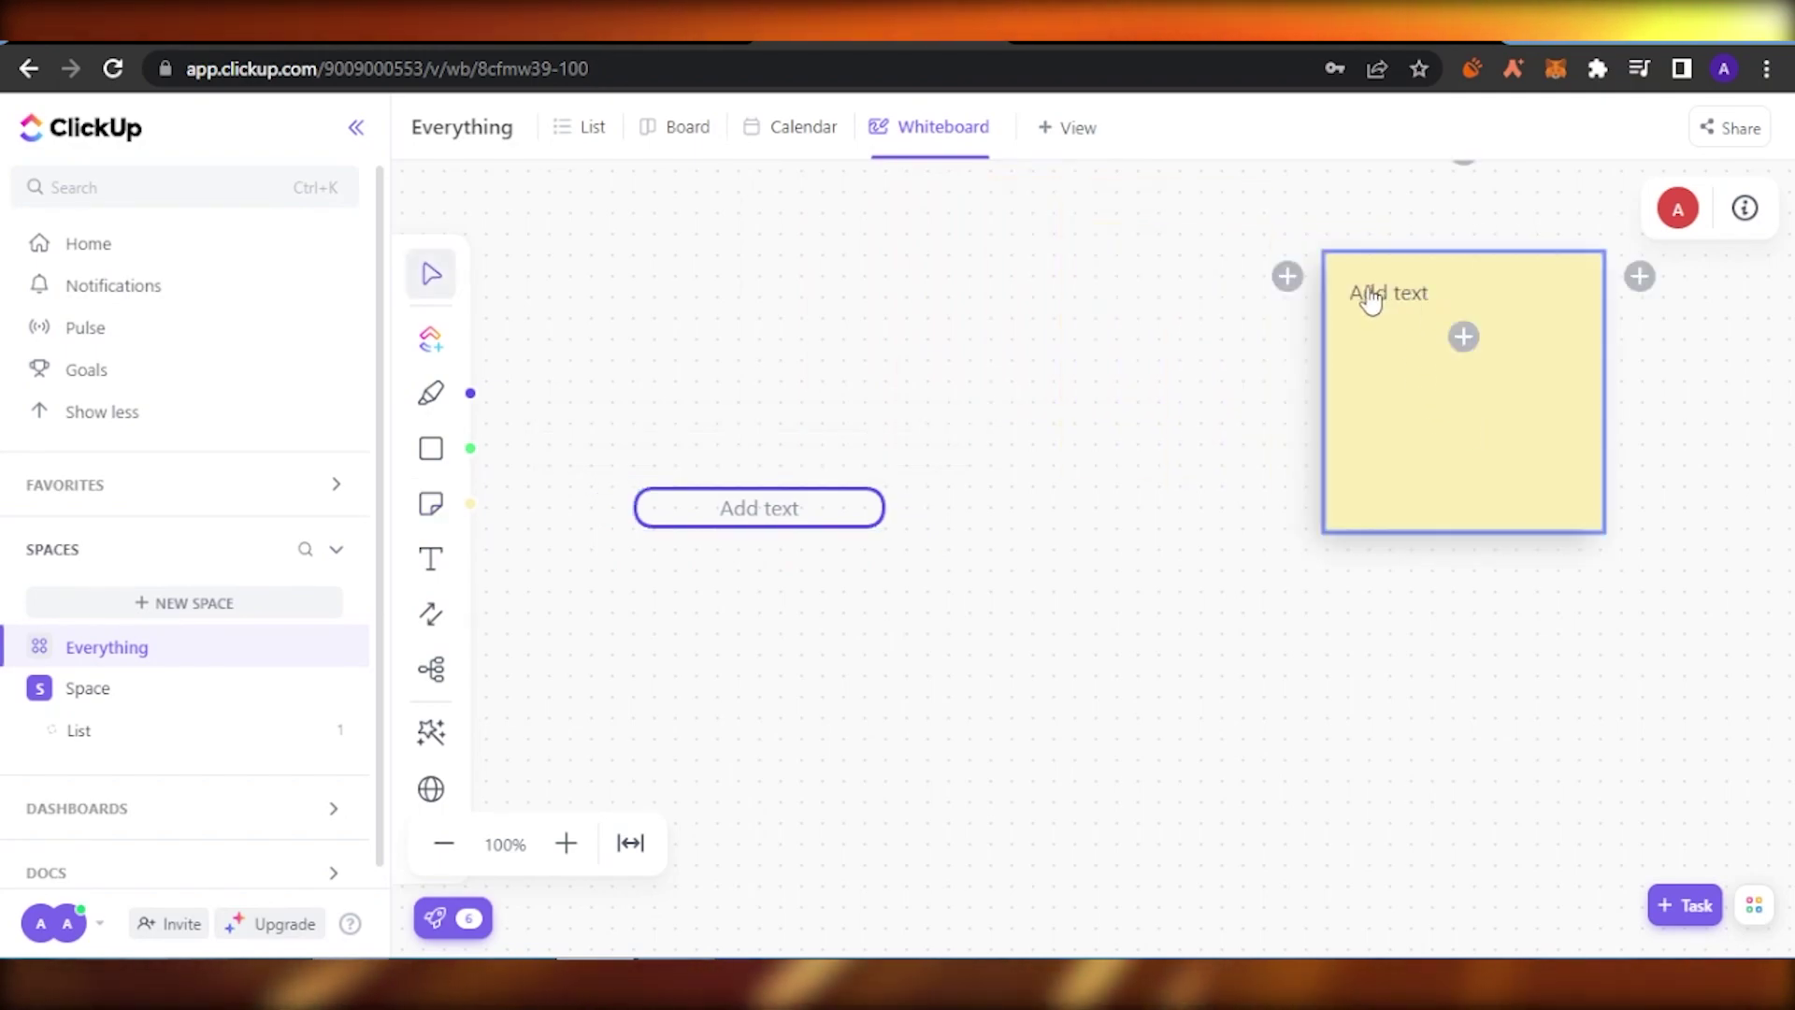
left_click(1462, 281)
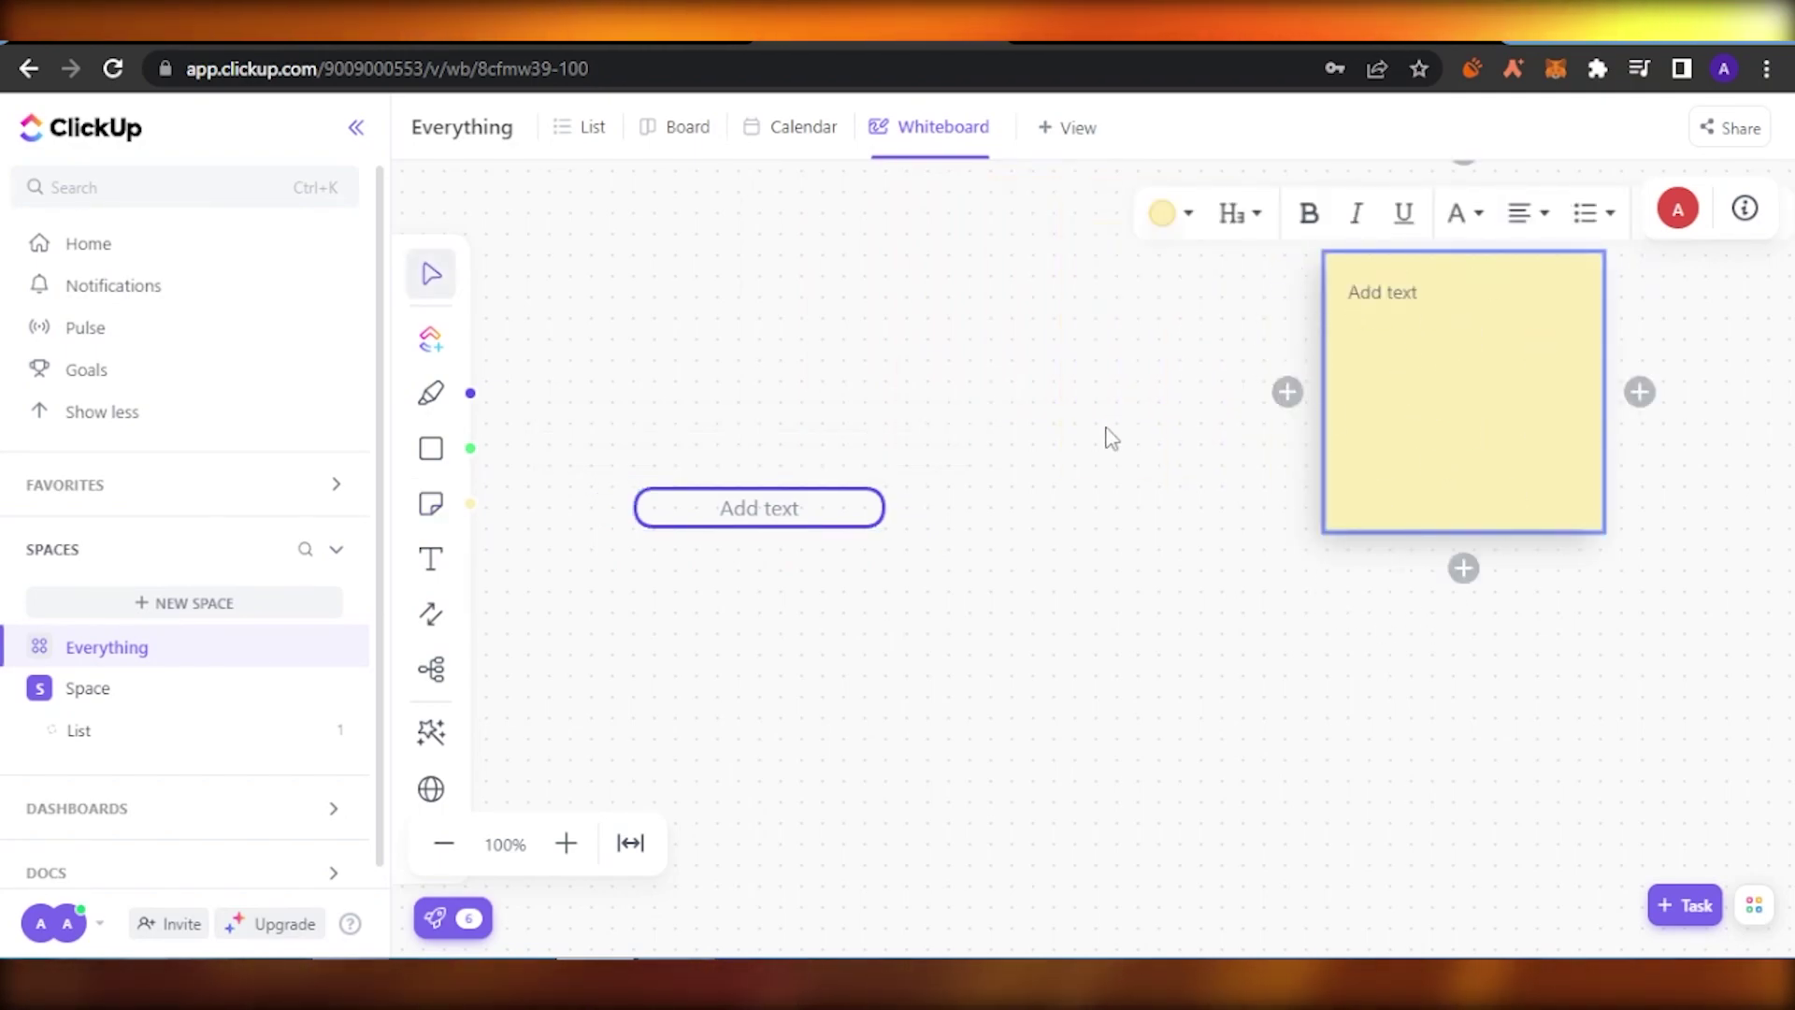
left_click(432, 344)
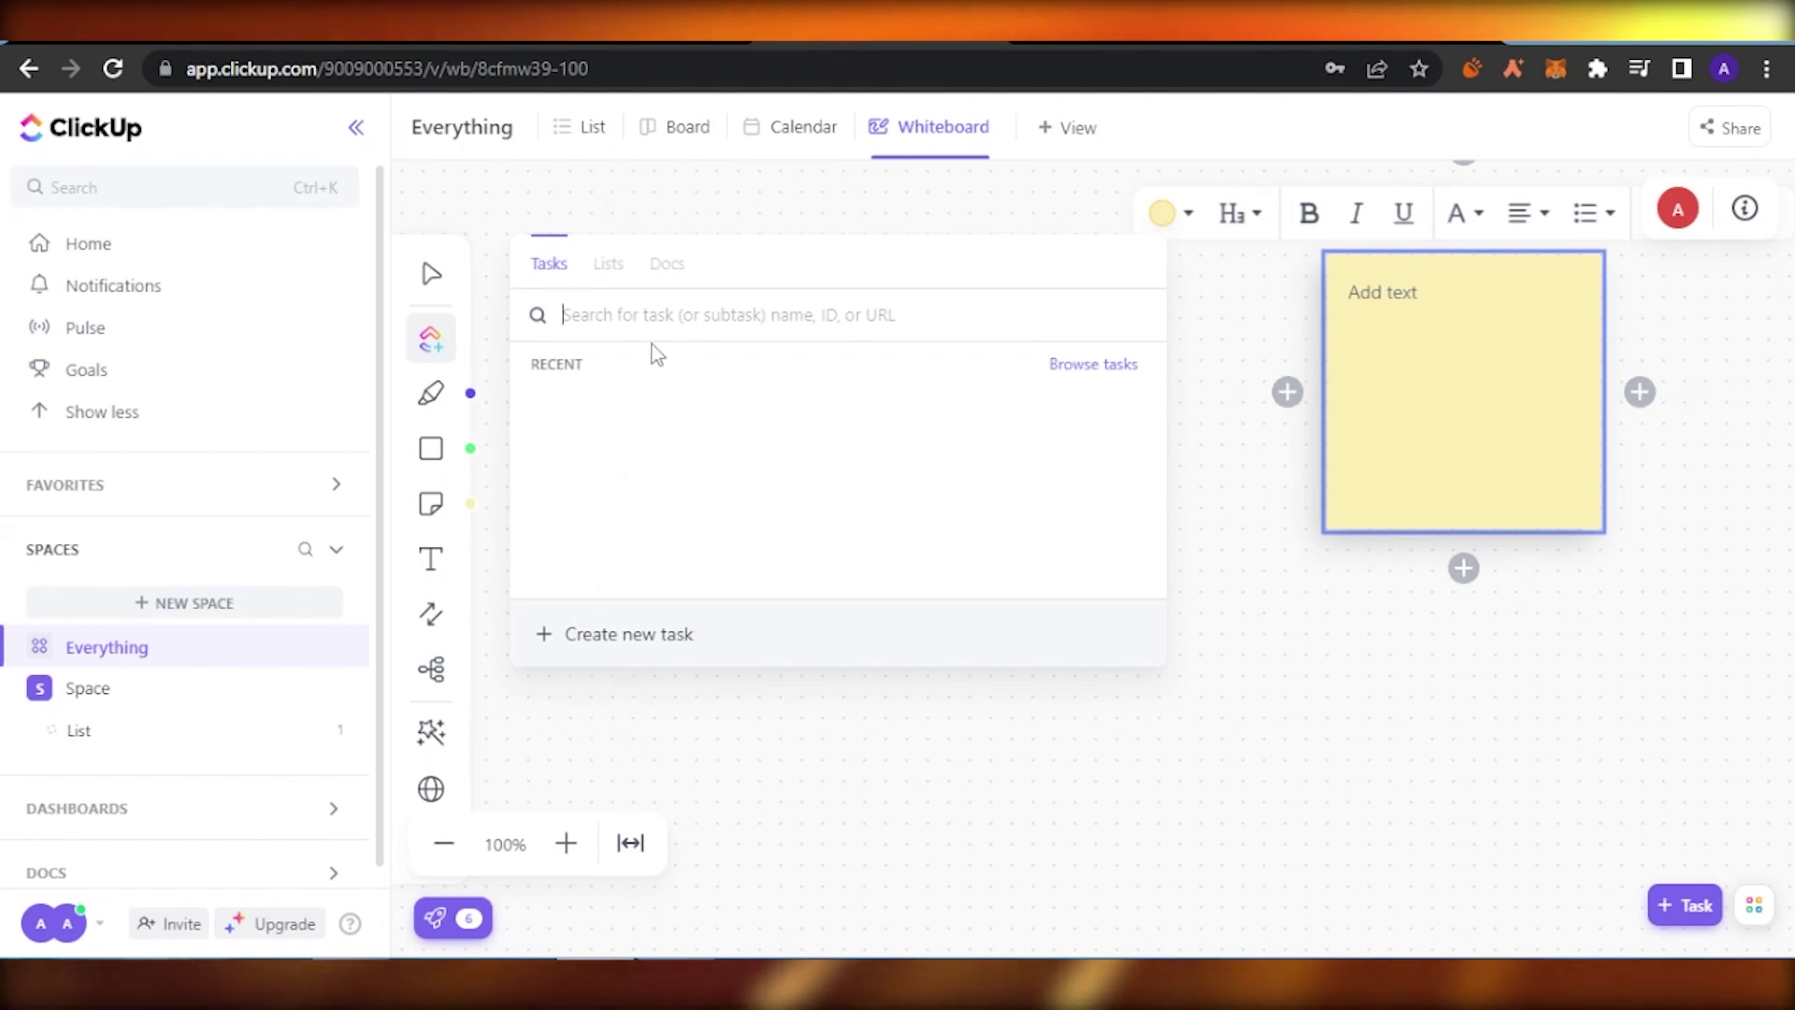
left_click(437, 565)
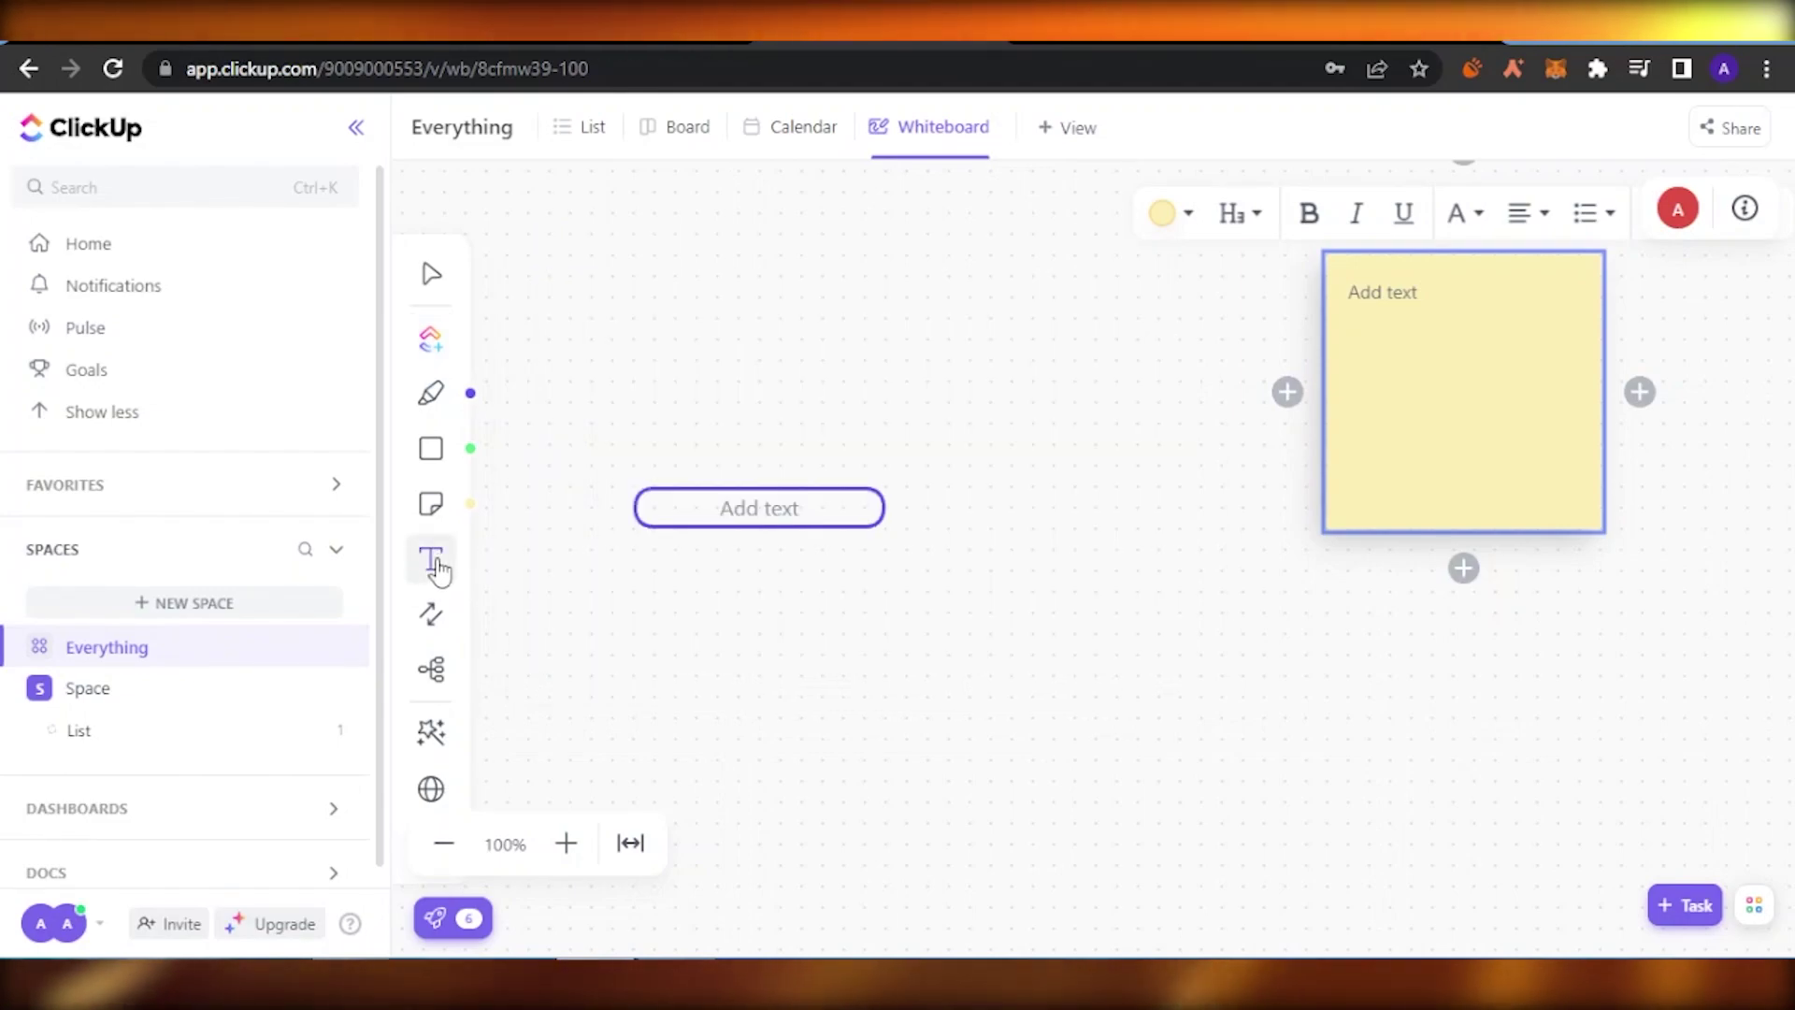
left_click(436, 617)
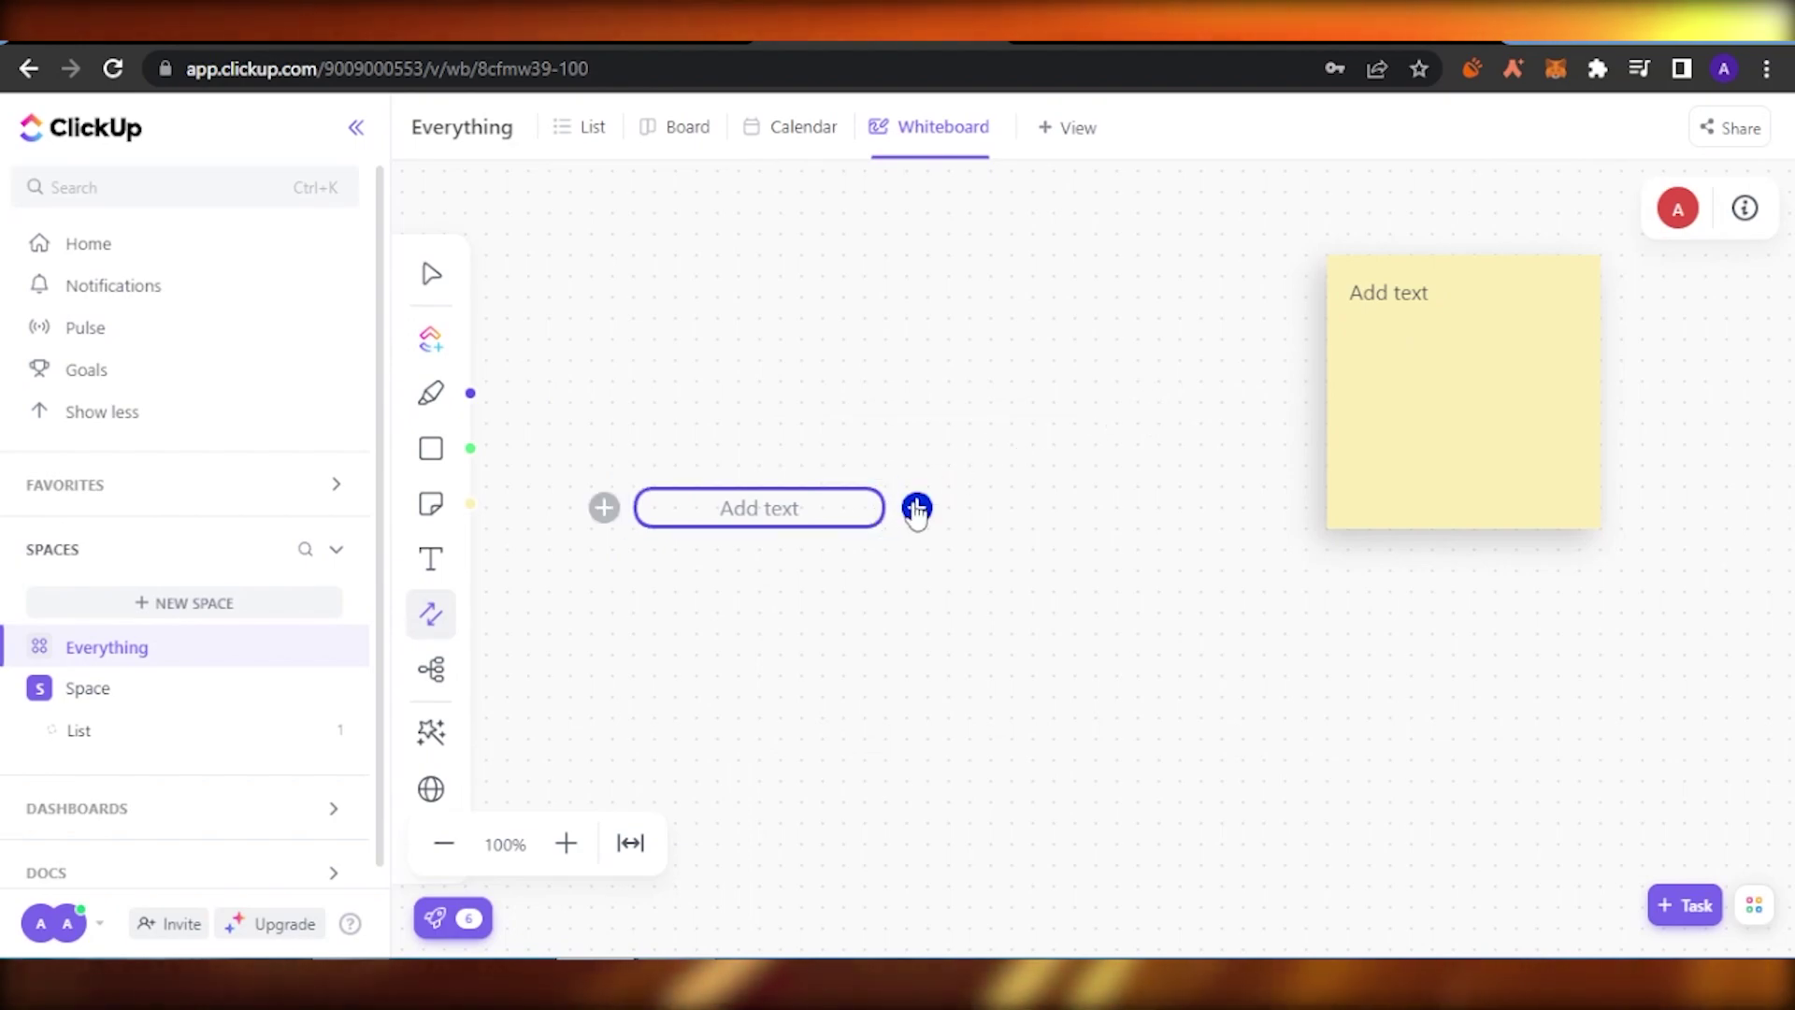
key("Escape")
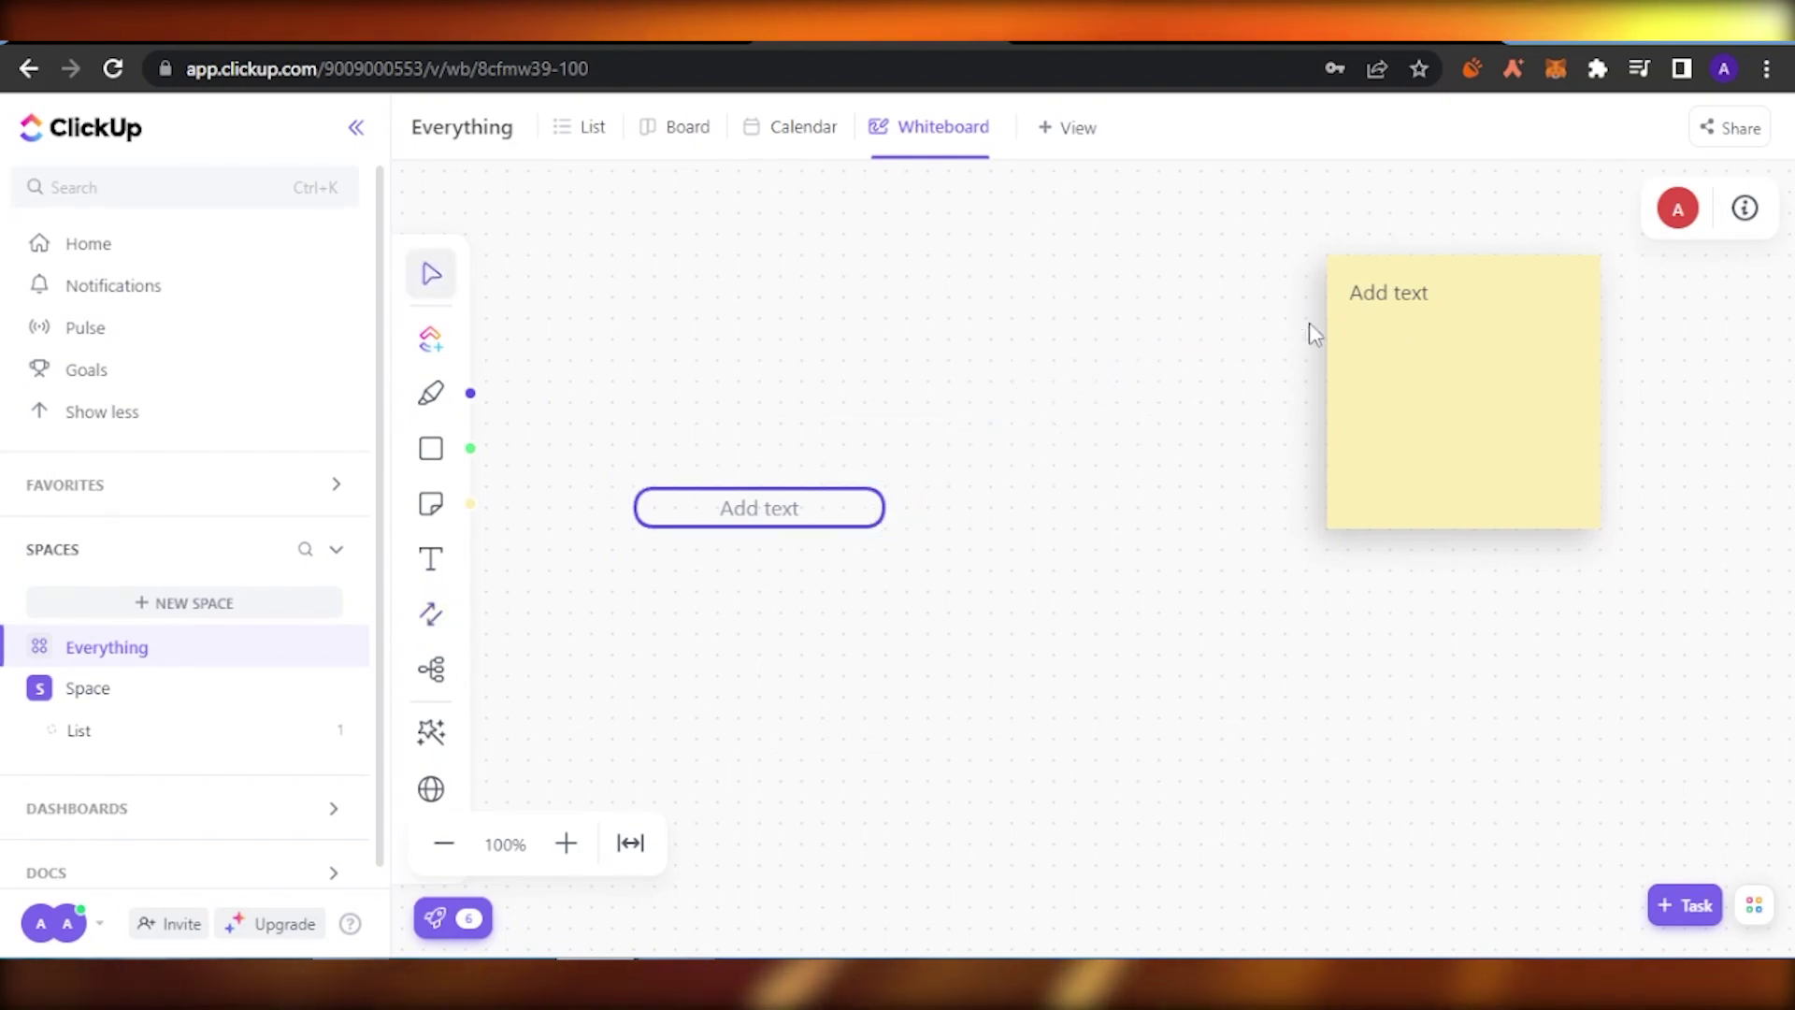
mouse_move(912, 510)
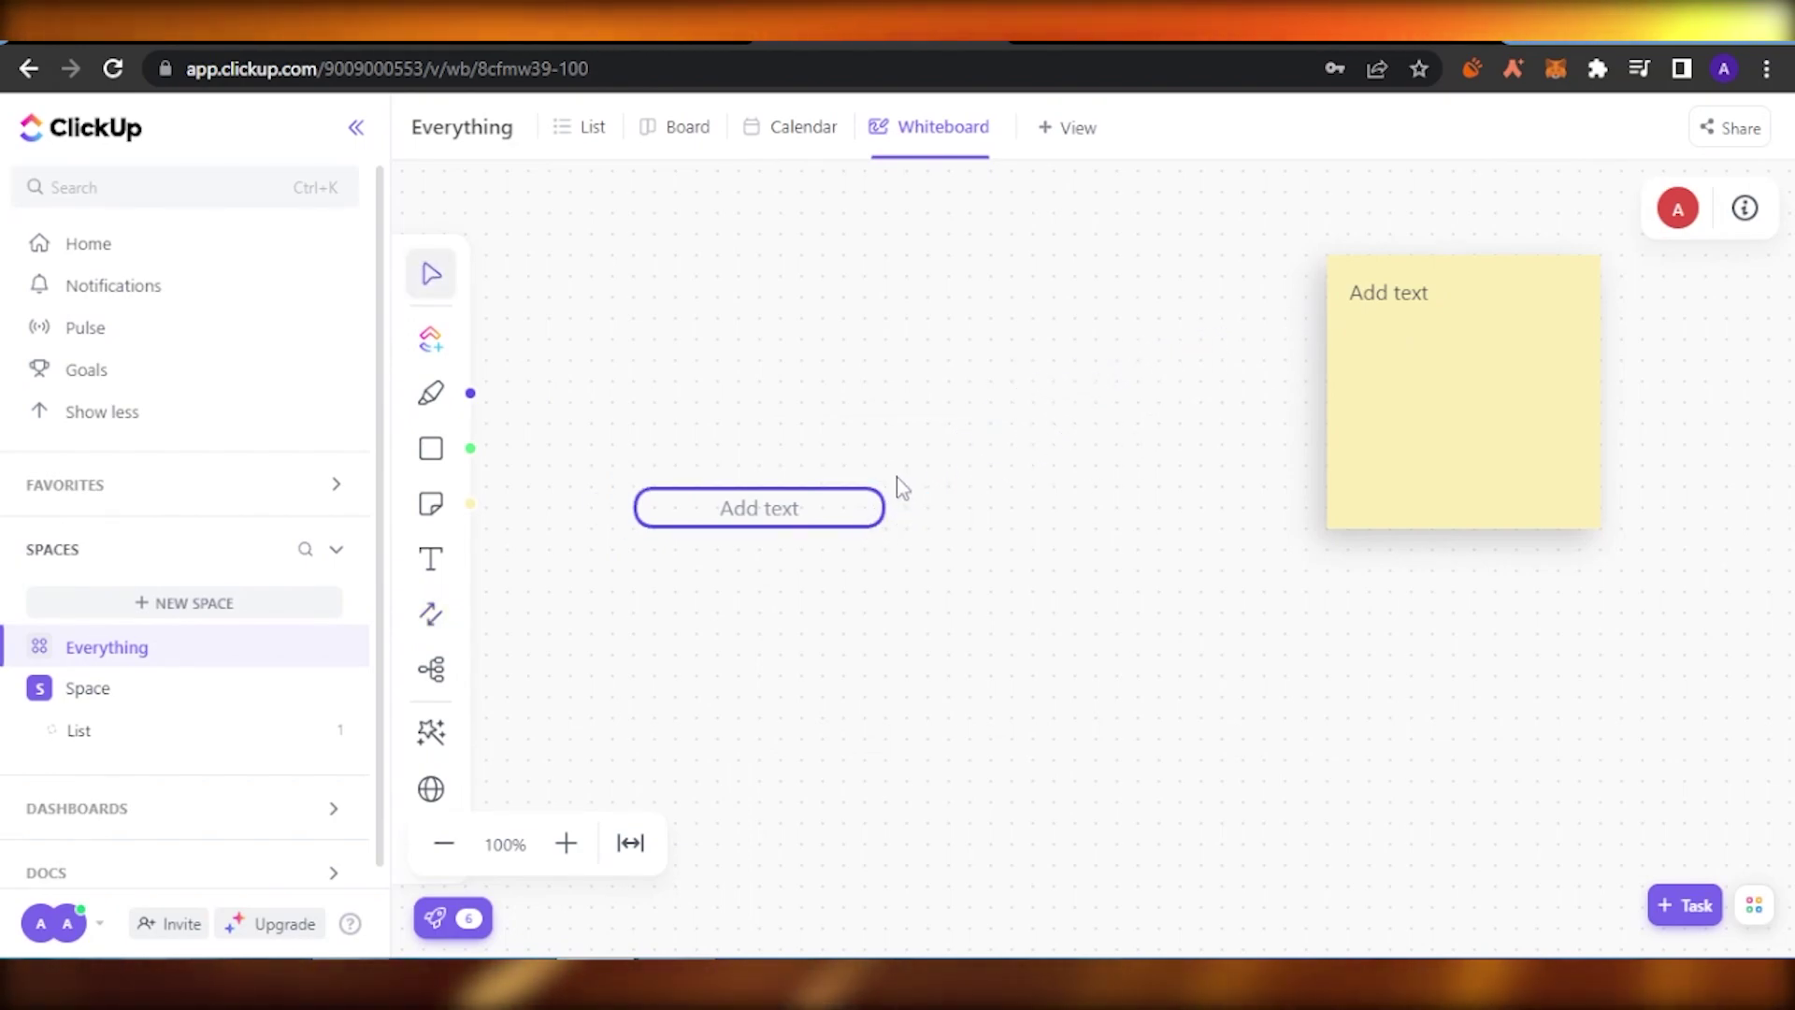
left_click(432, 617)
left_click_drag(835, 468, 1407, 332)
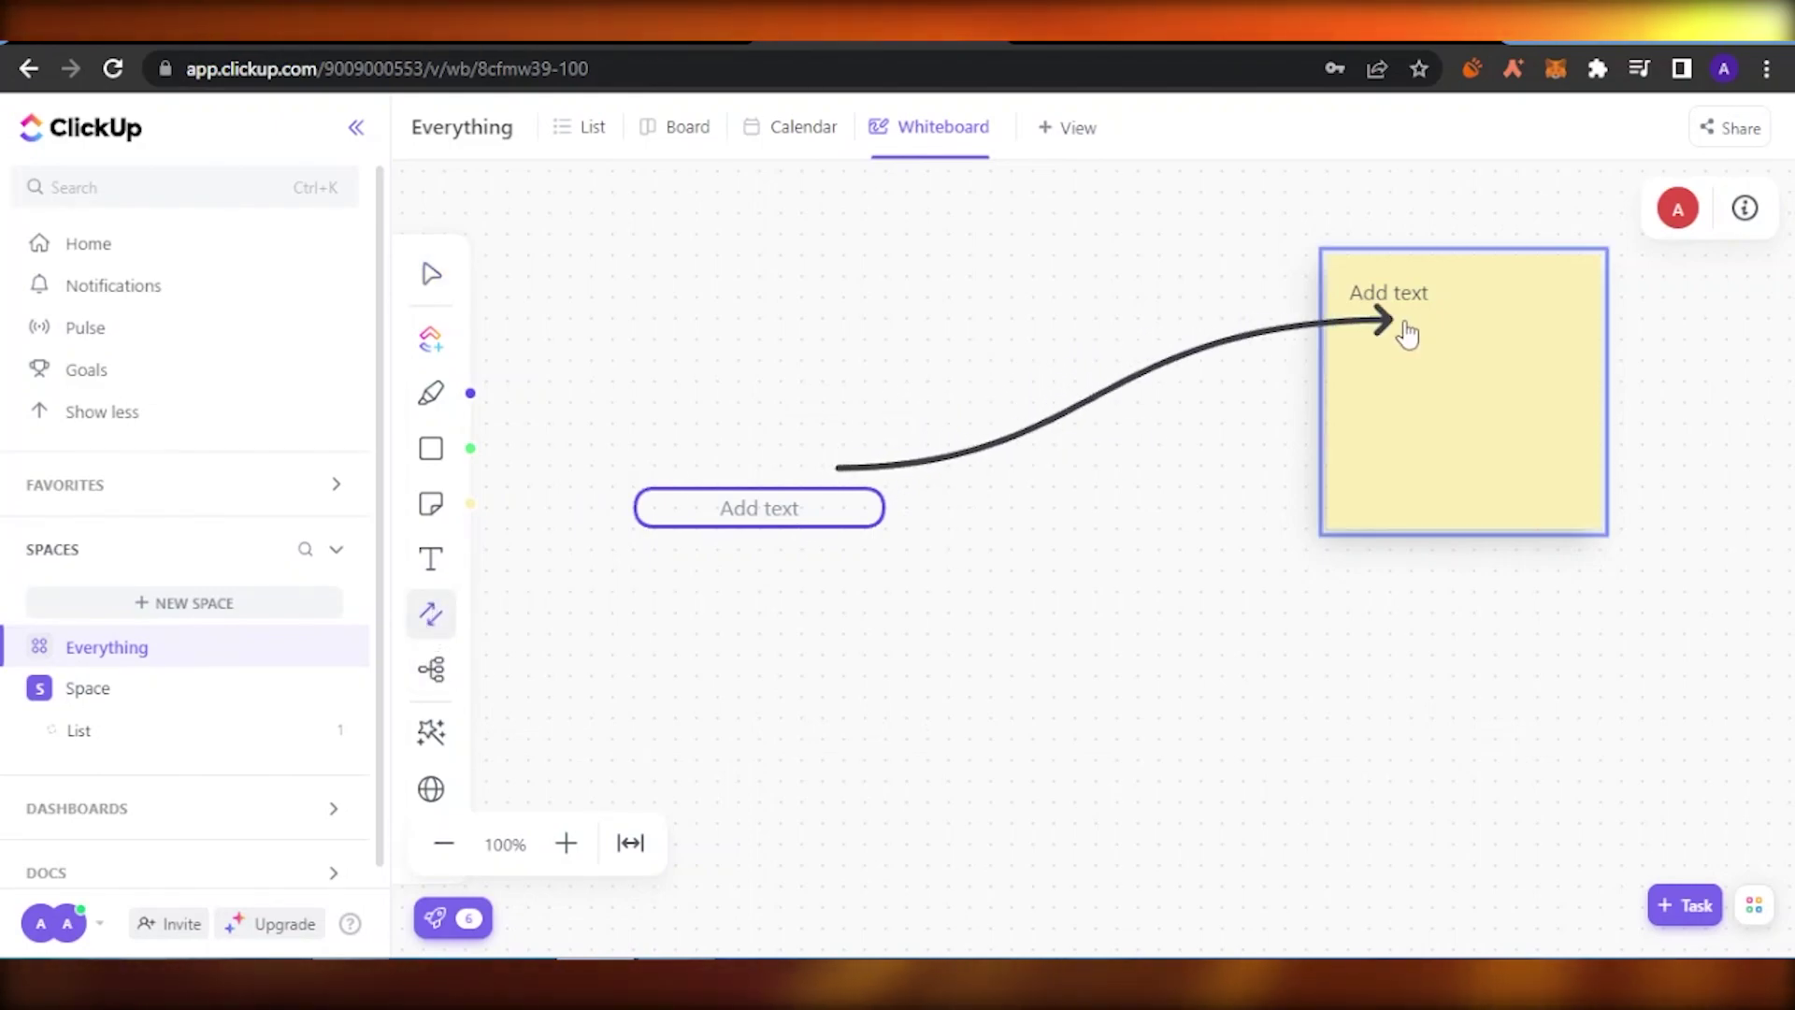
key("Escape")
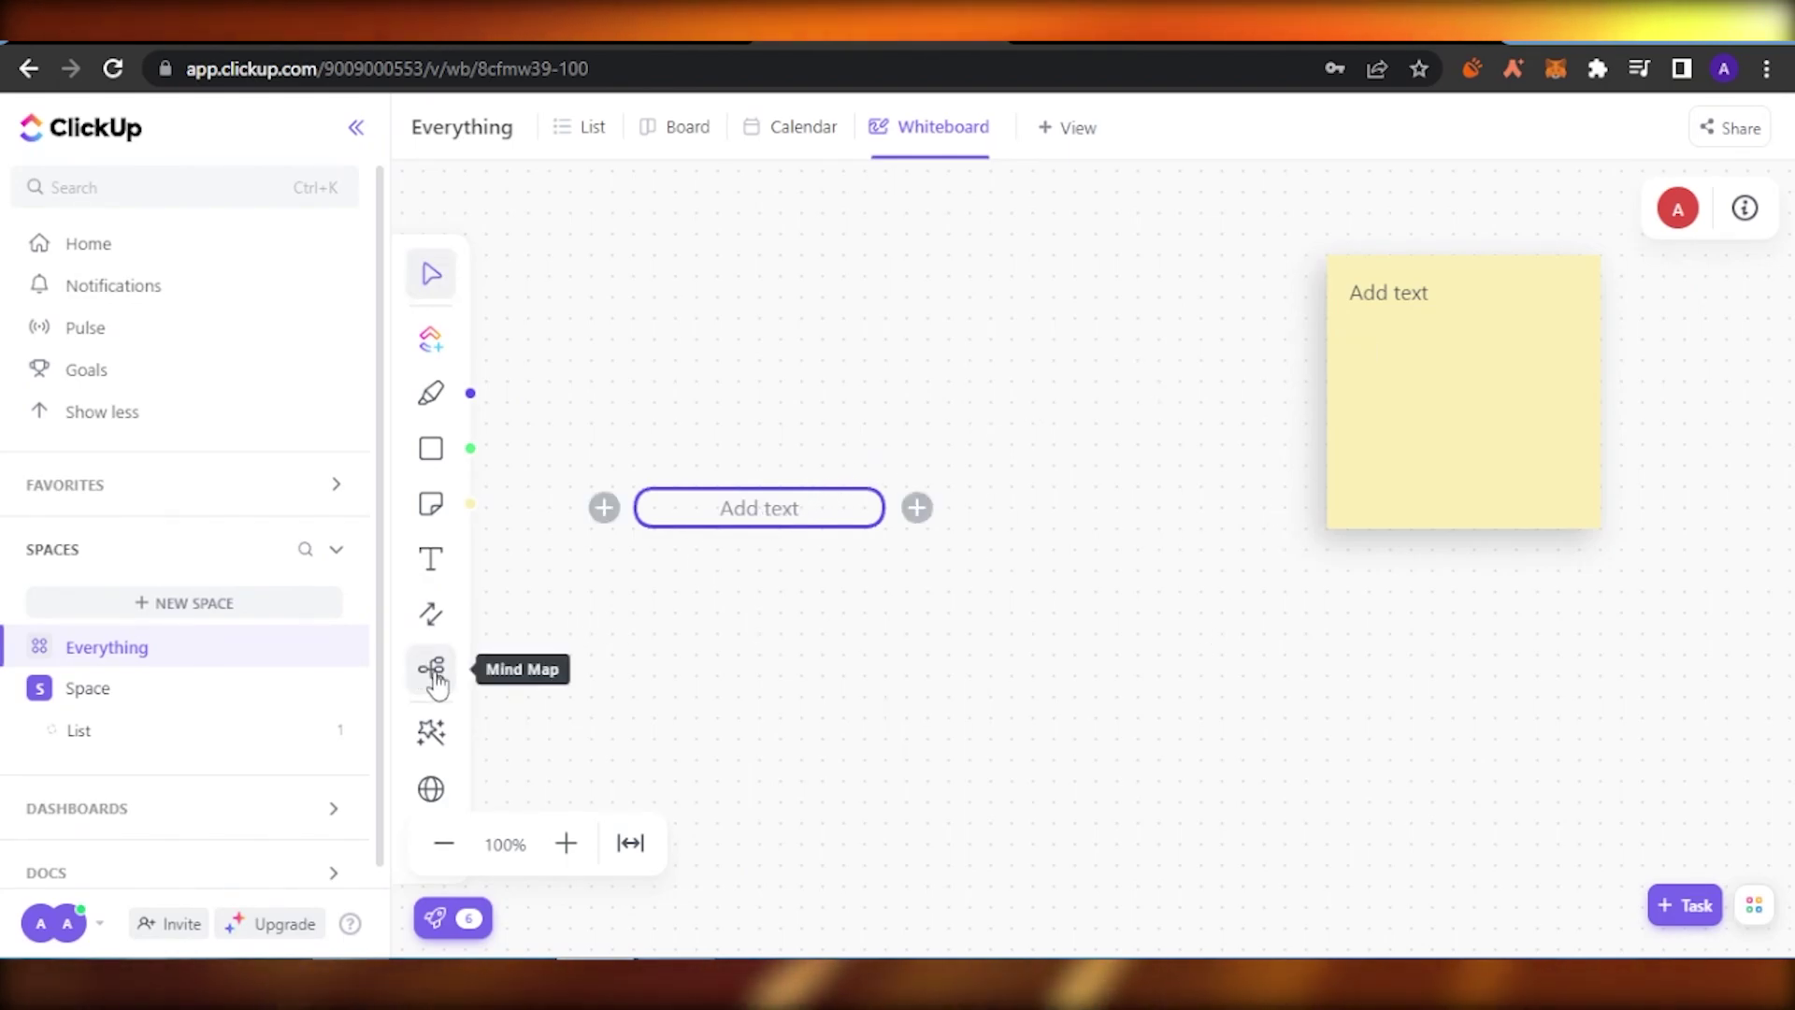
Browse the Template Library and insert the Flow Chart template onto the whiteboard
left_click(432, 732)
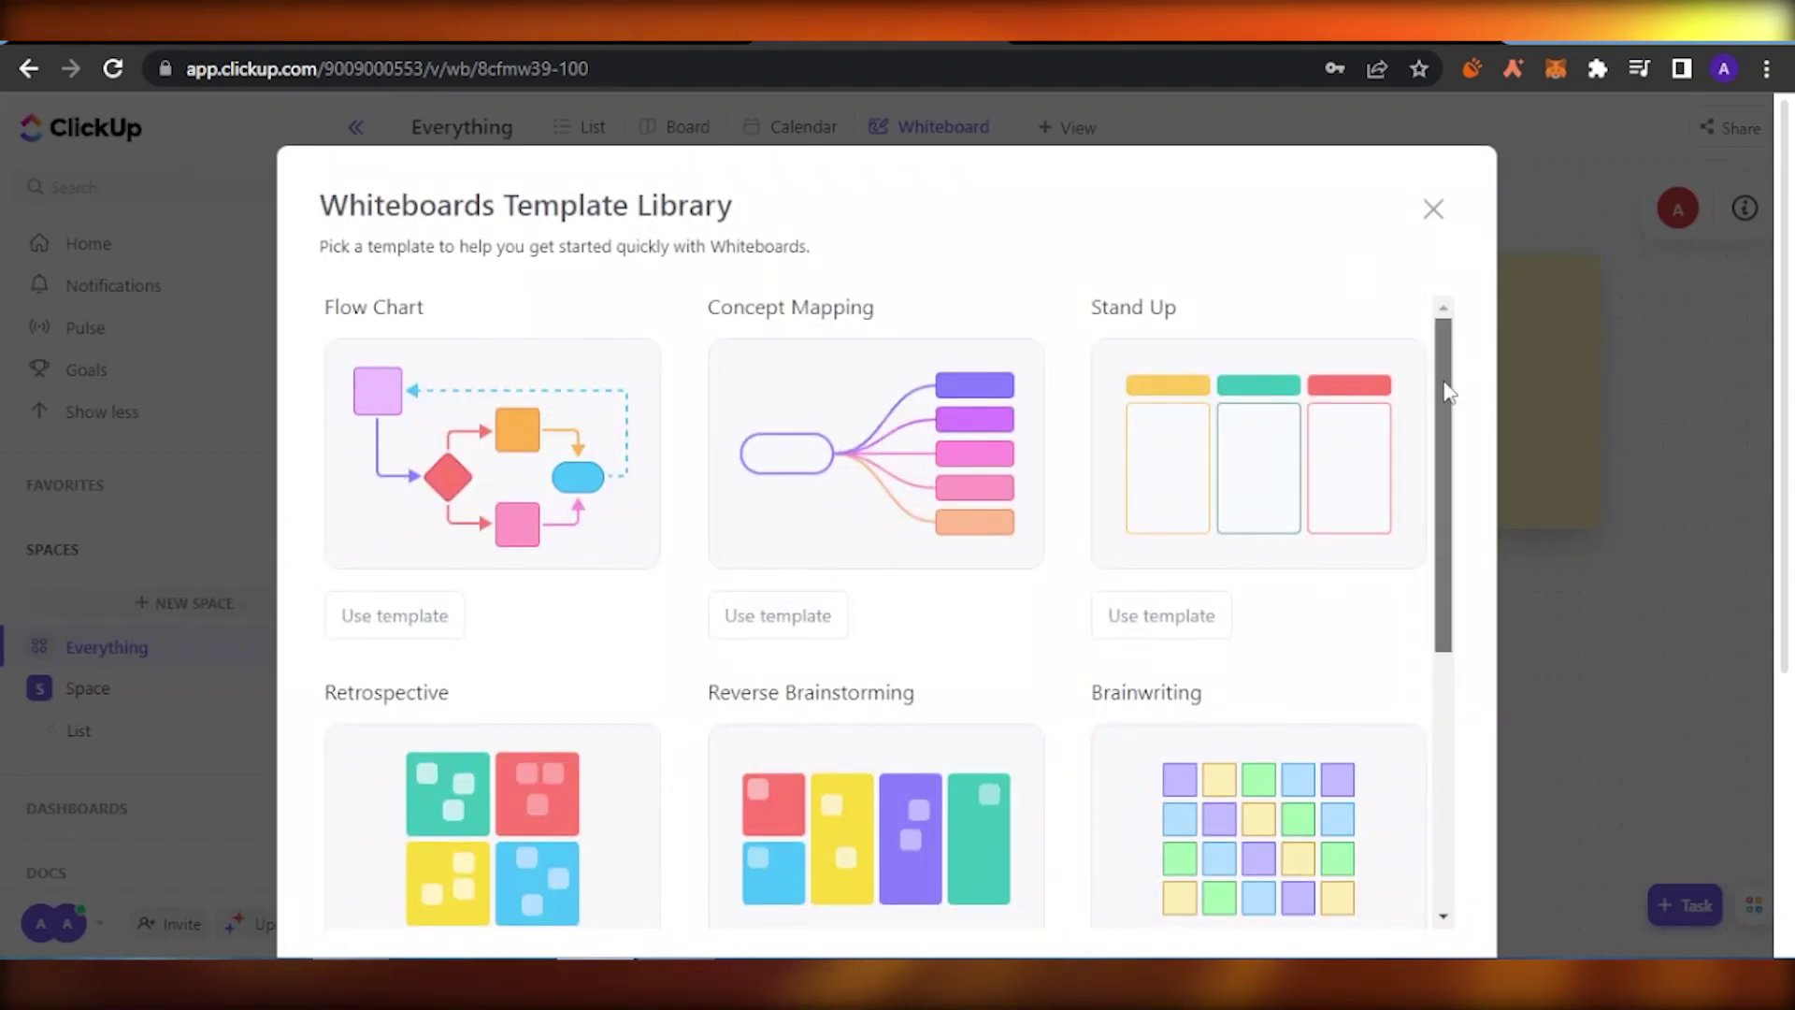
left_click_drag(1446, 391, 1443, 621)
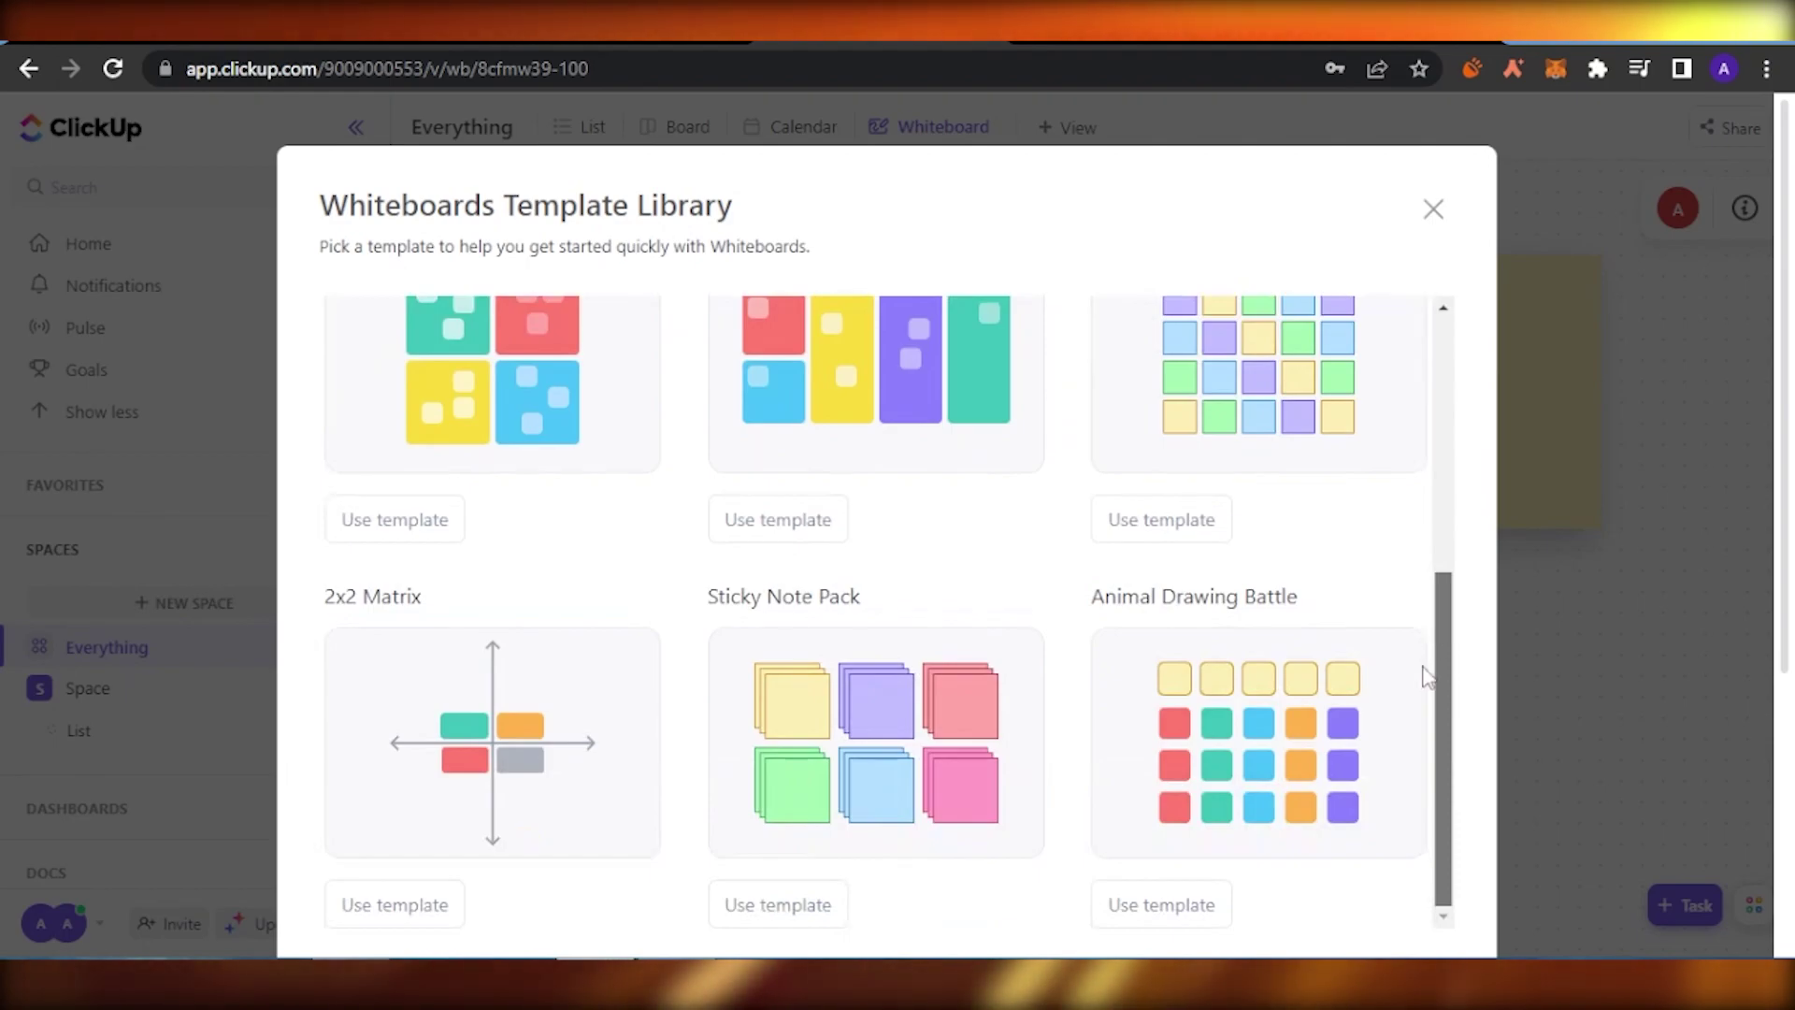
left_click_drag(1422, 661, 1449, 290)
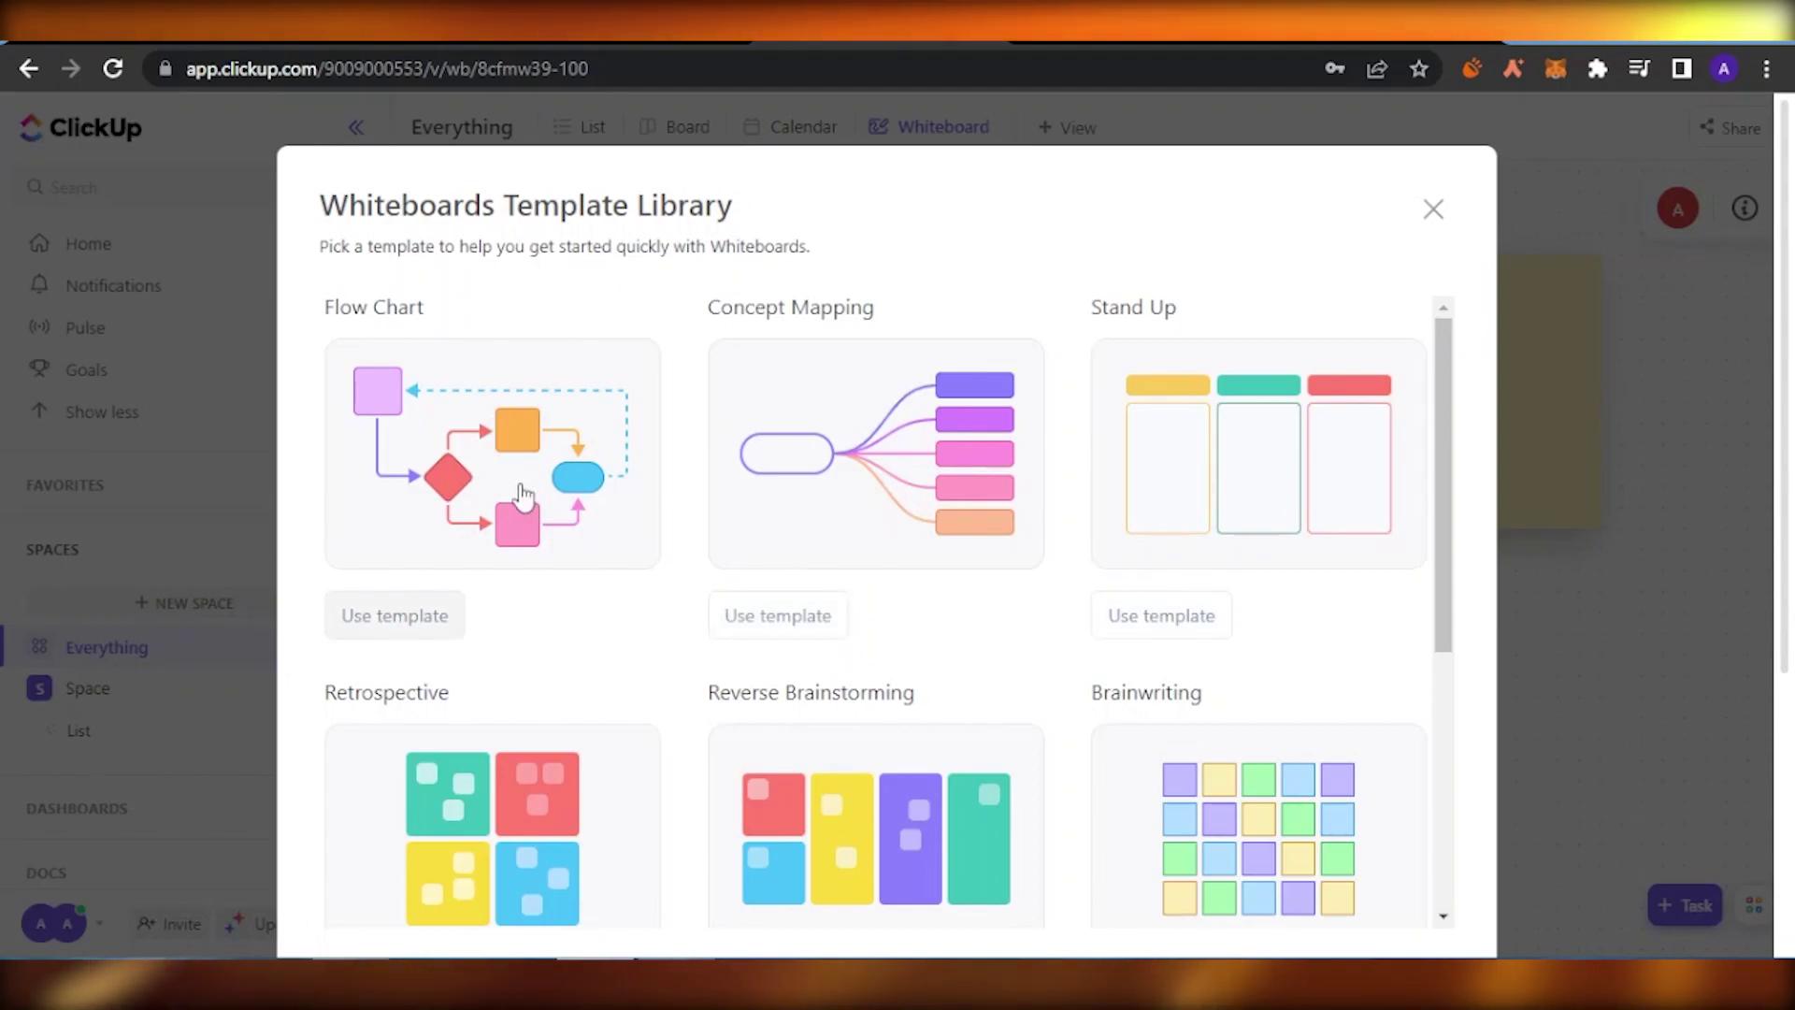
left_click(370, 621)
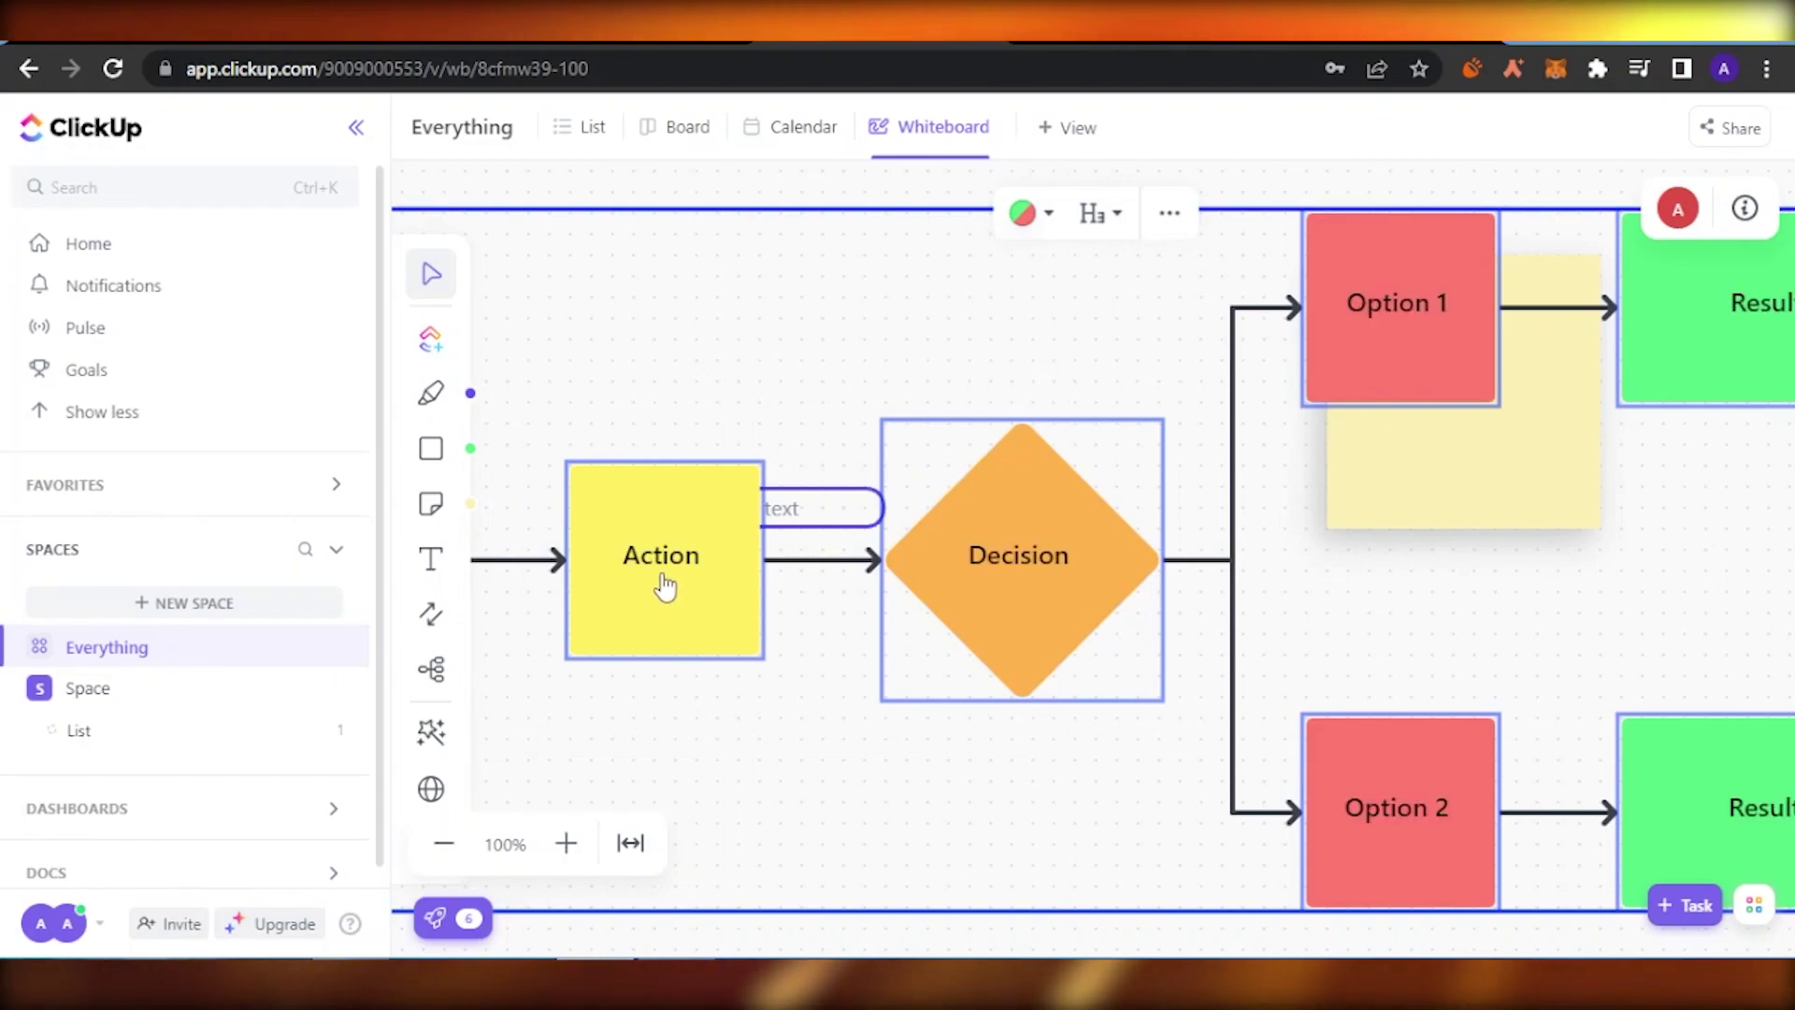
Replace the yellow box's 'Action' label with 'tesr' and fit the whole chart on screen
double_click(641, 554)
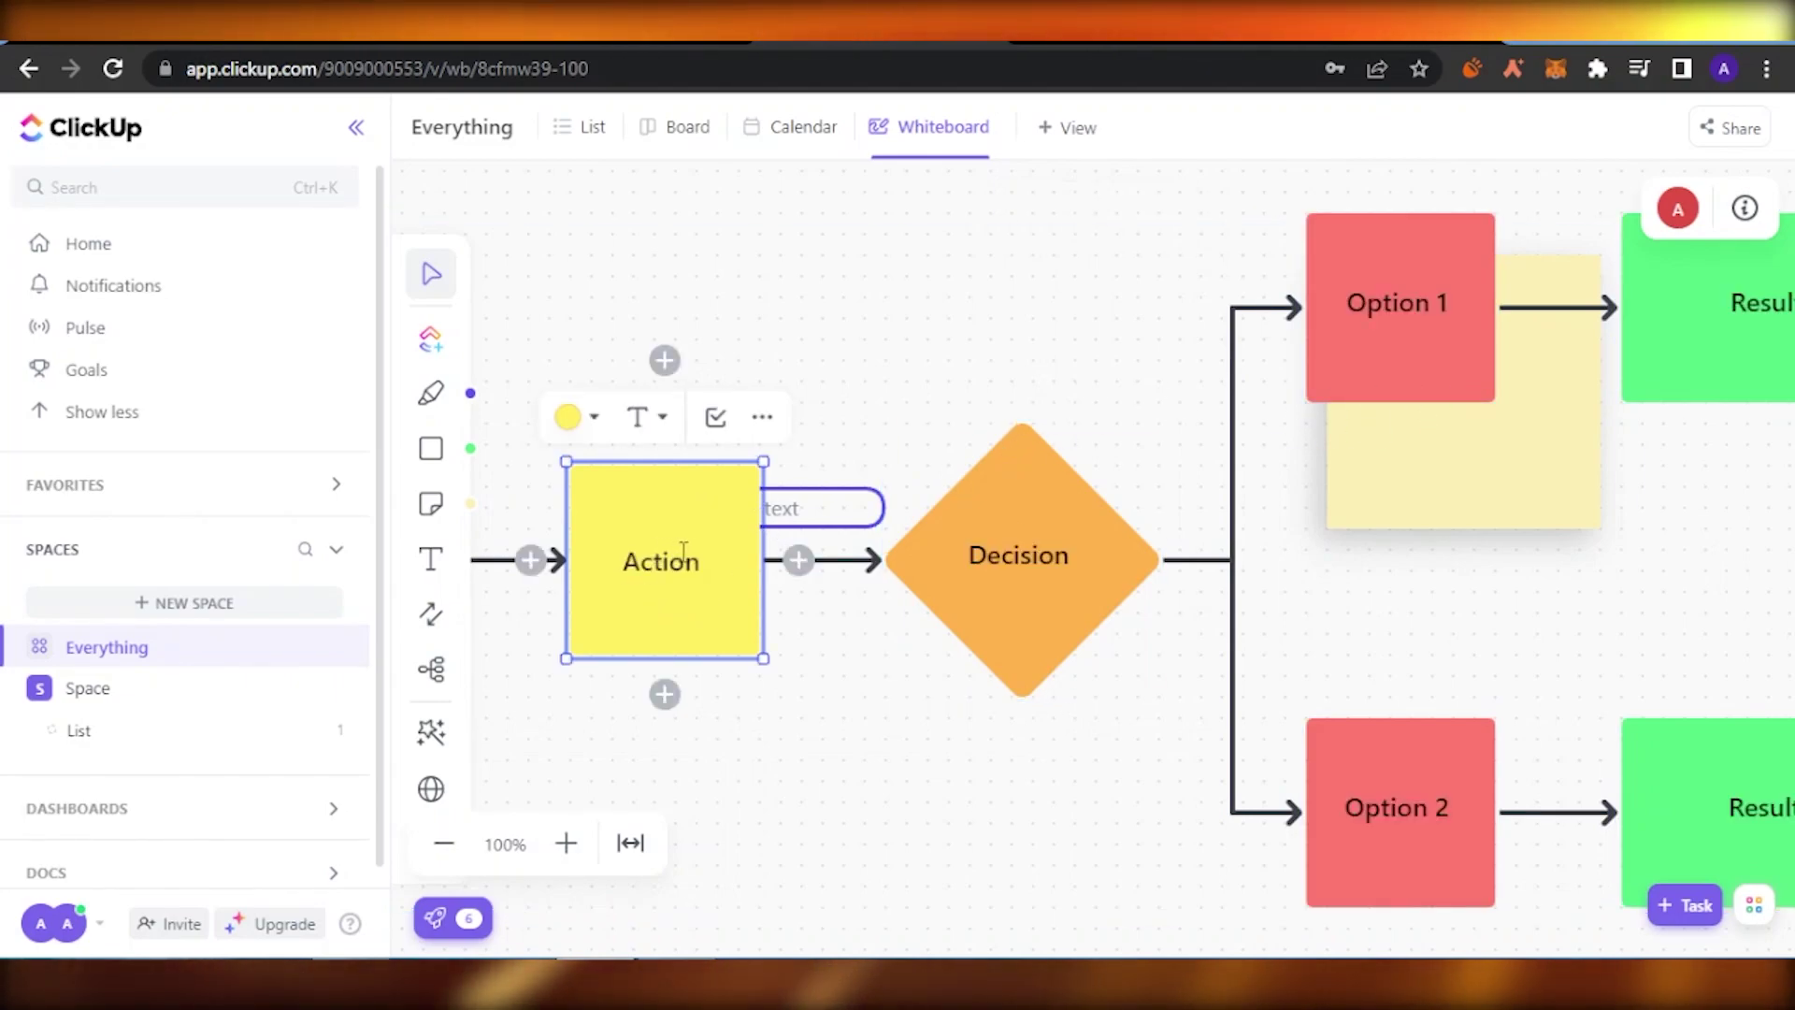
double_click(683, 556)
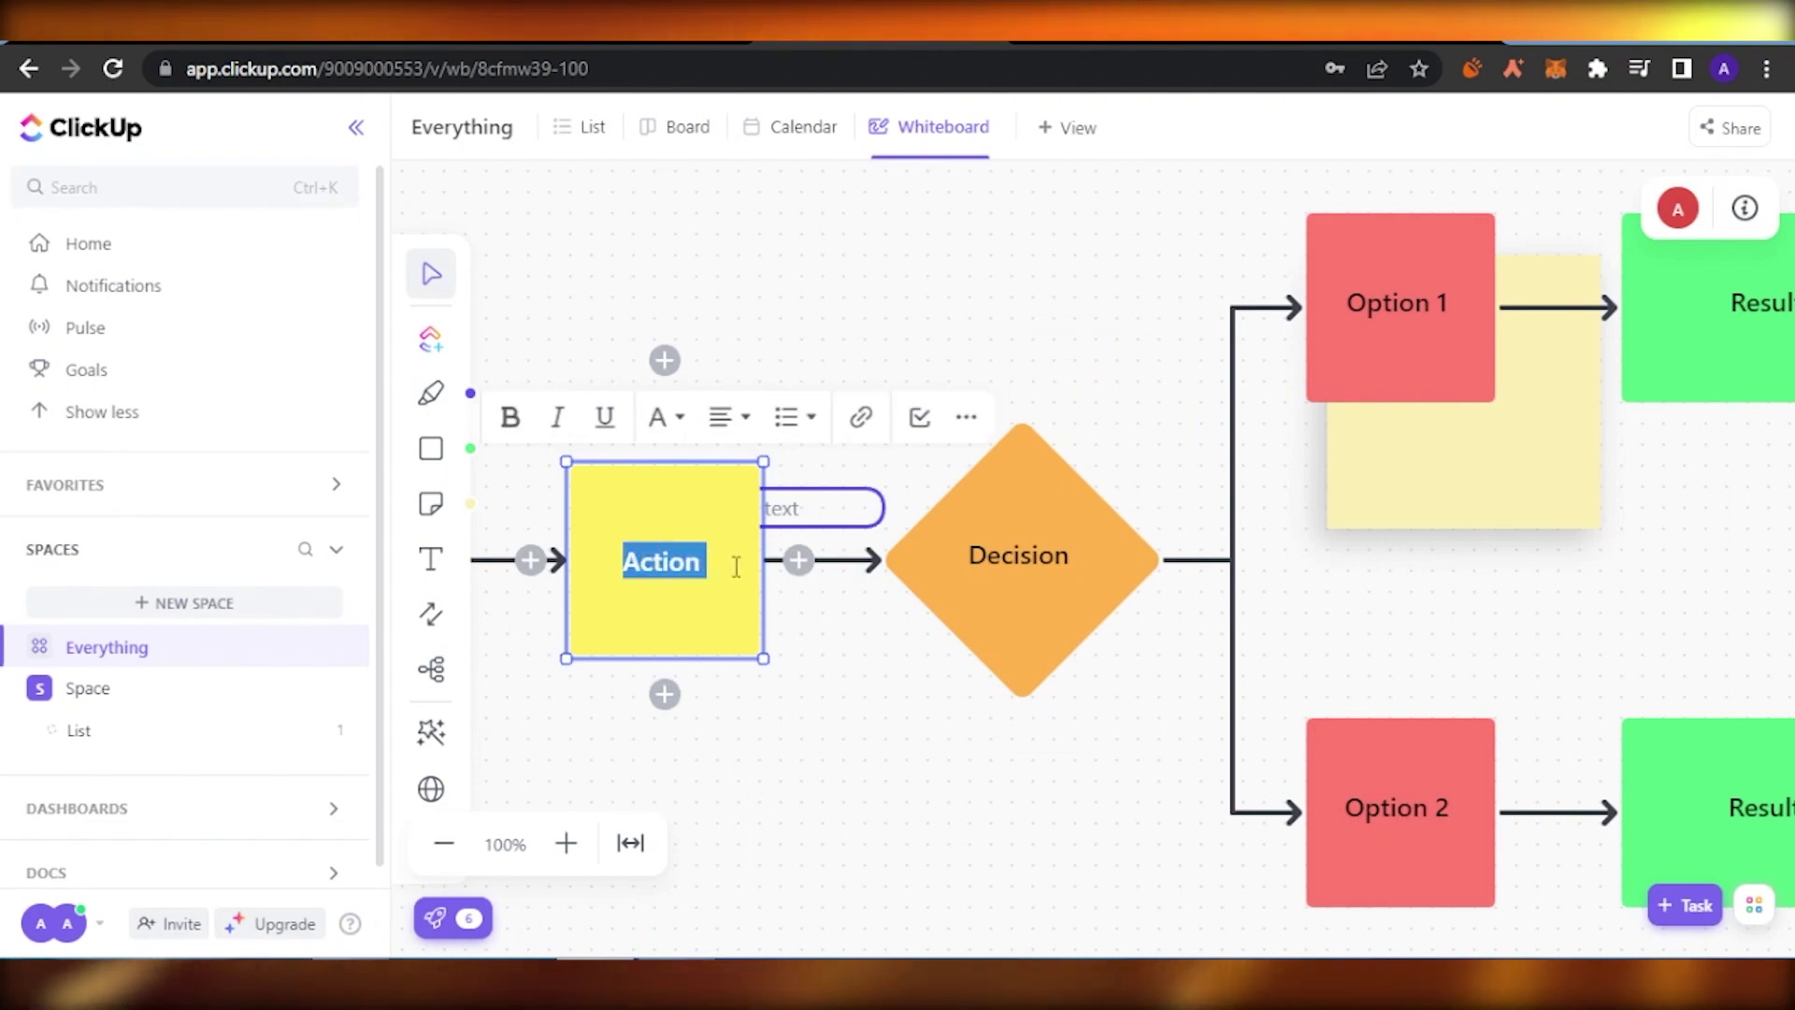
key("BackSpace")
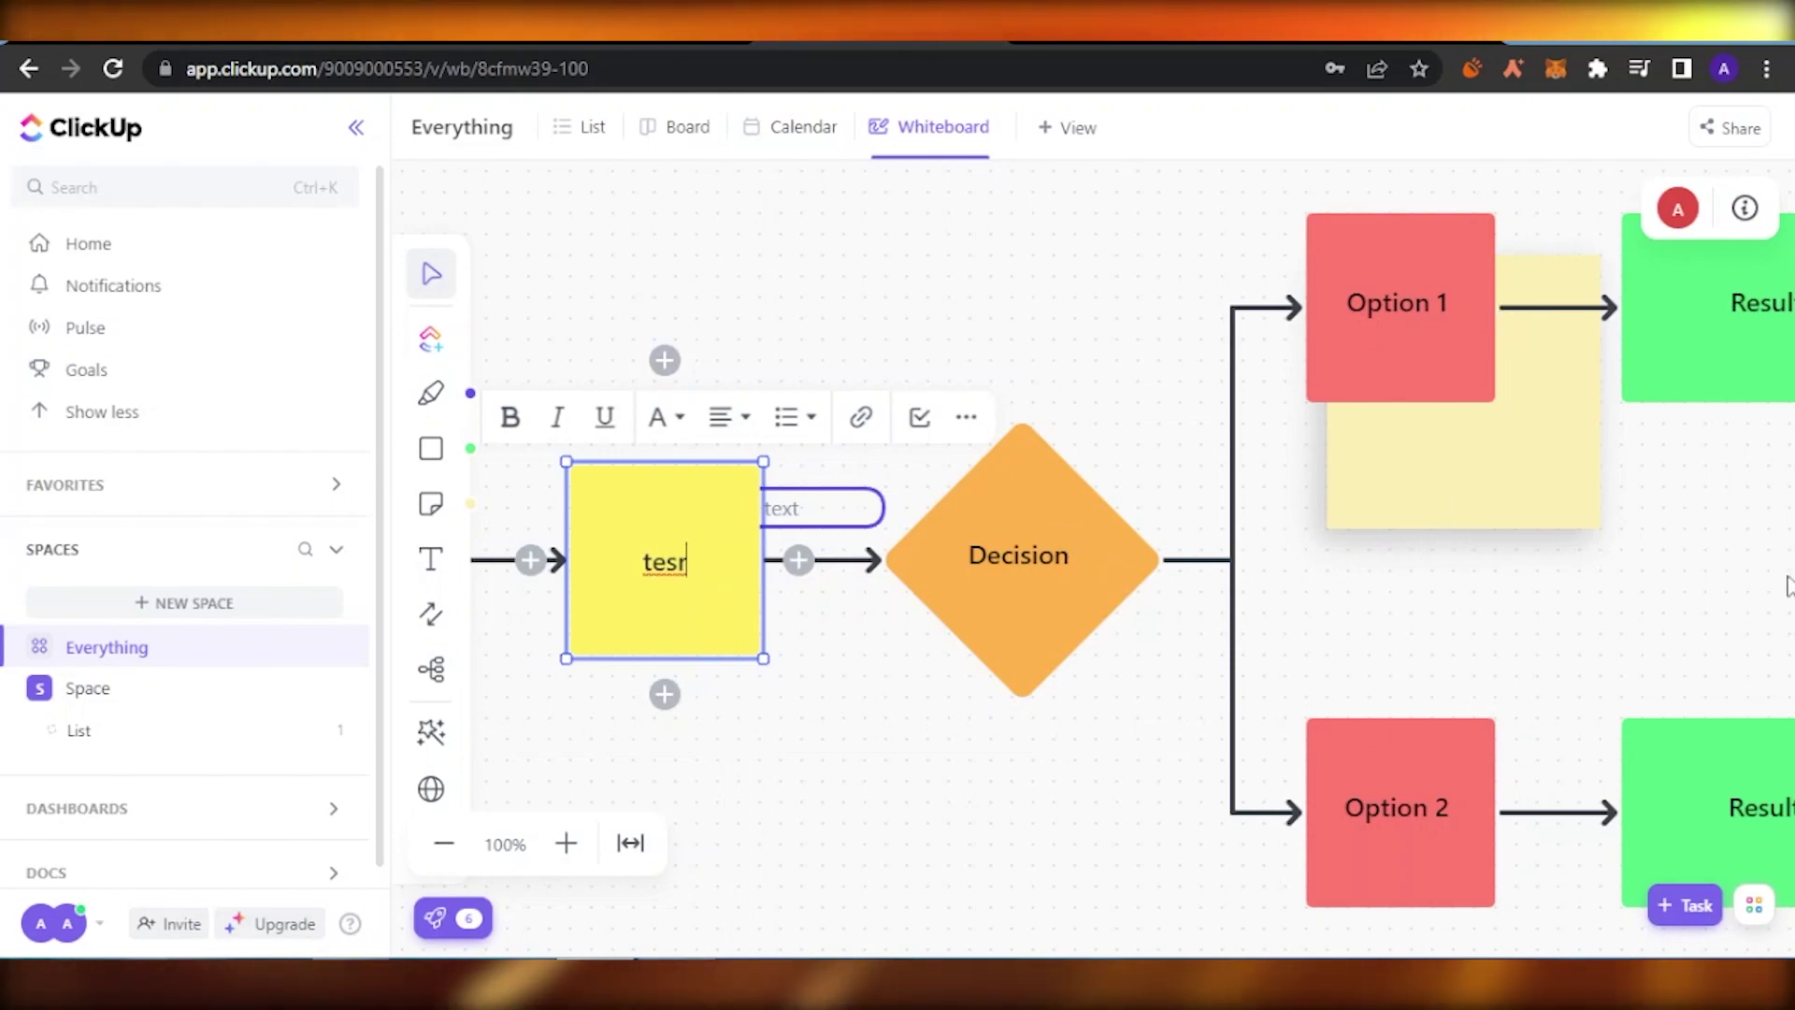
left_click_drag(913, 911, 624, 853)
left_click(630, 843)
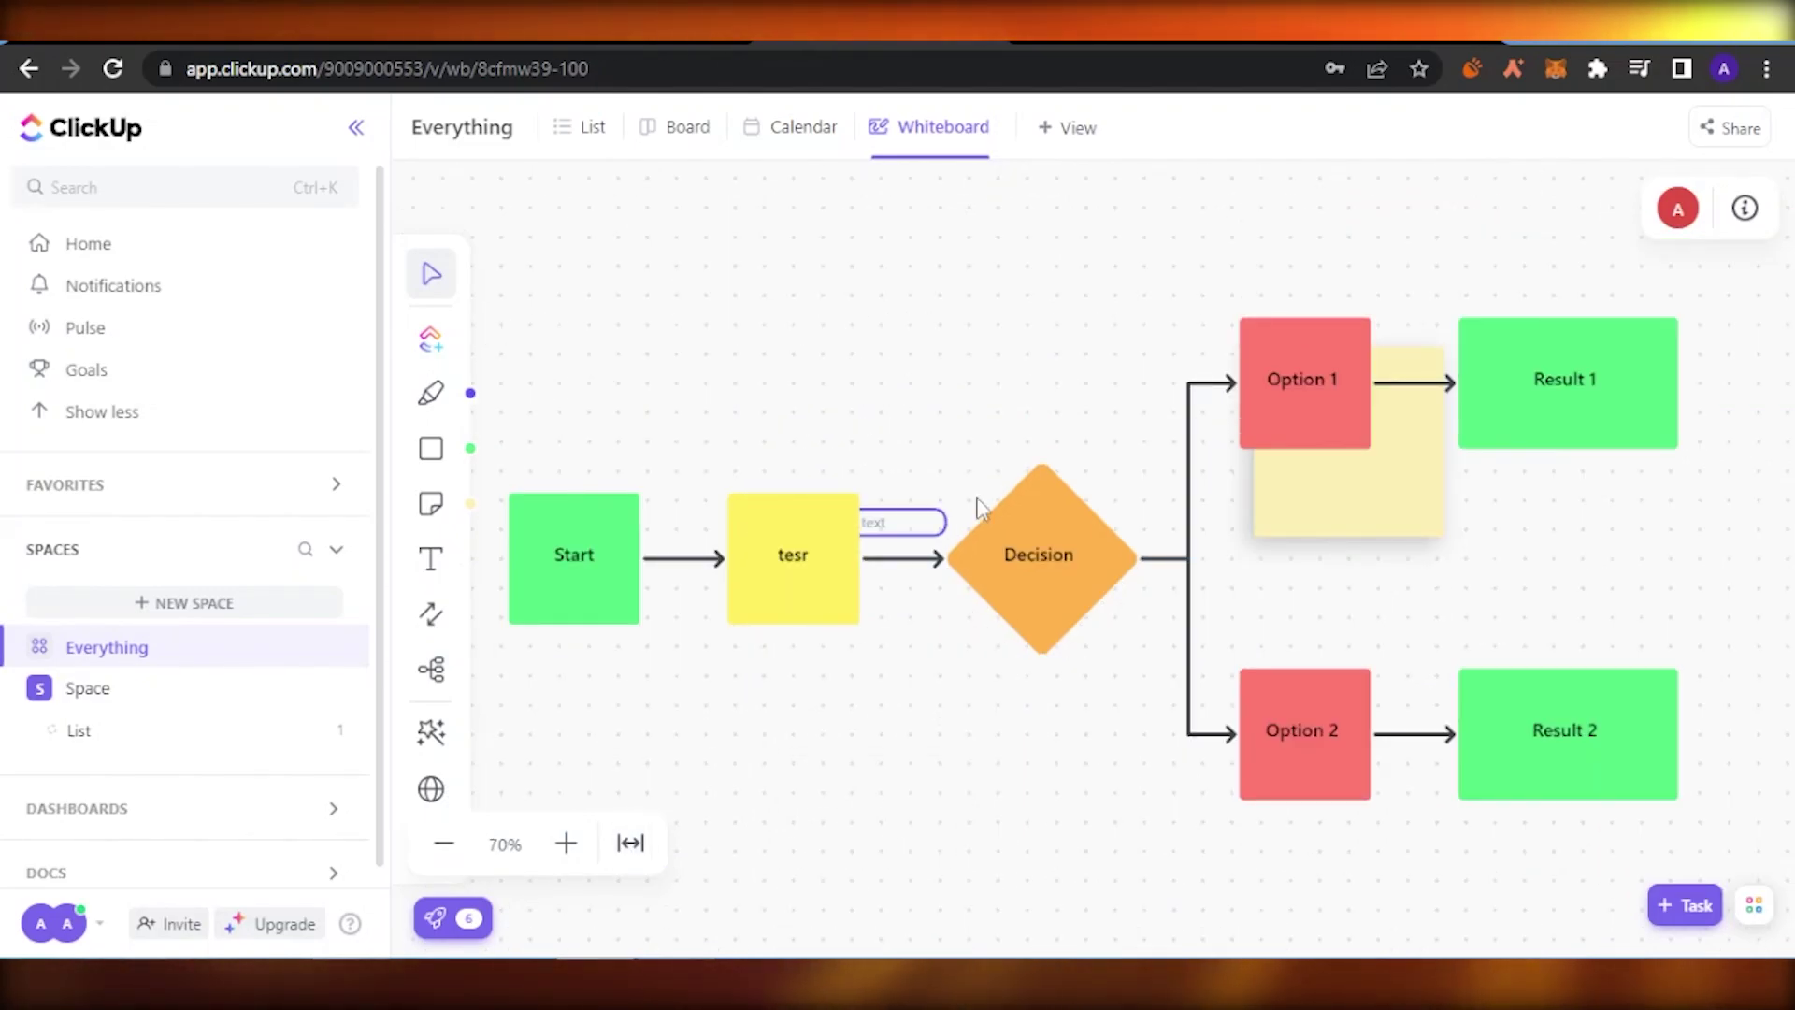
left_click(1324, 378)
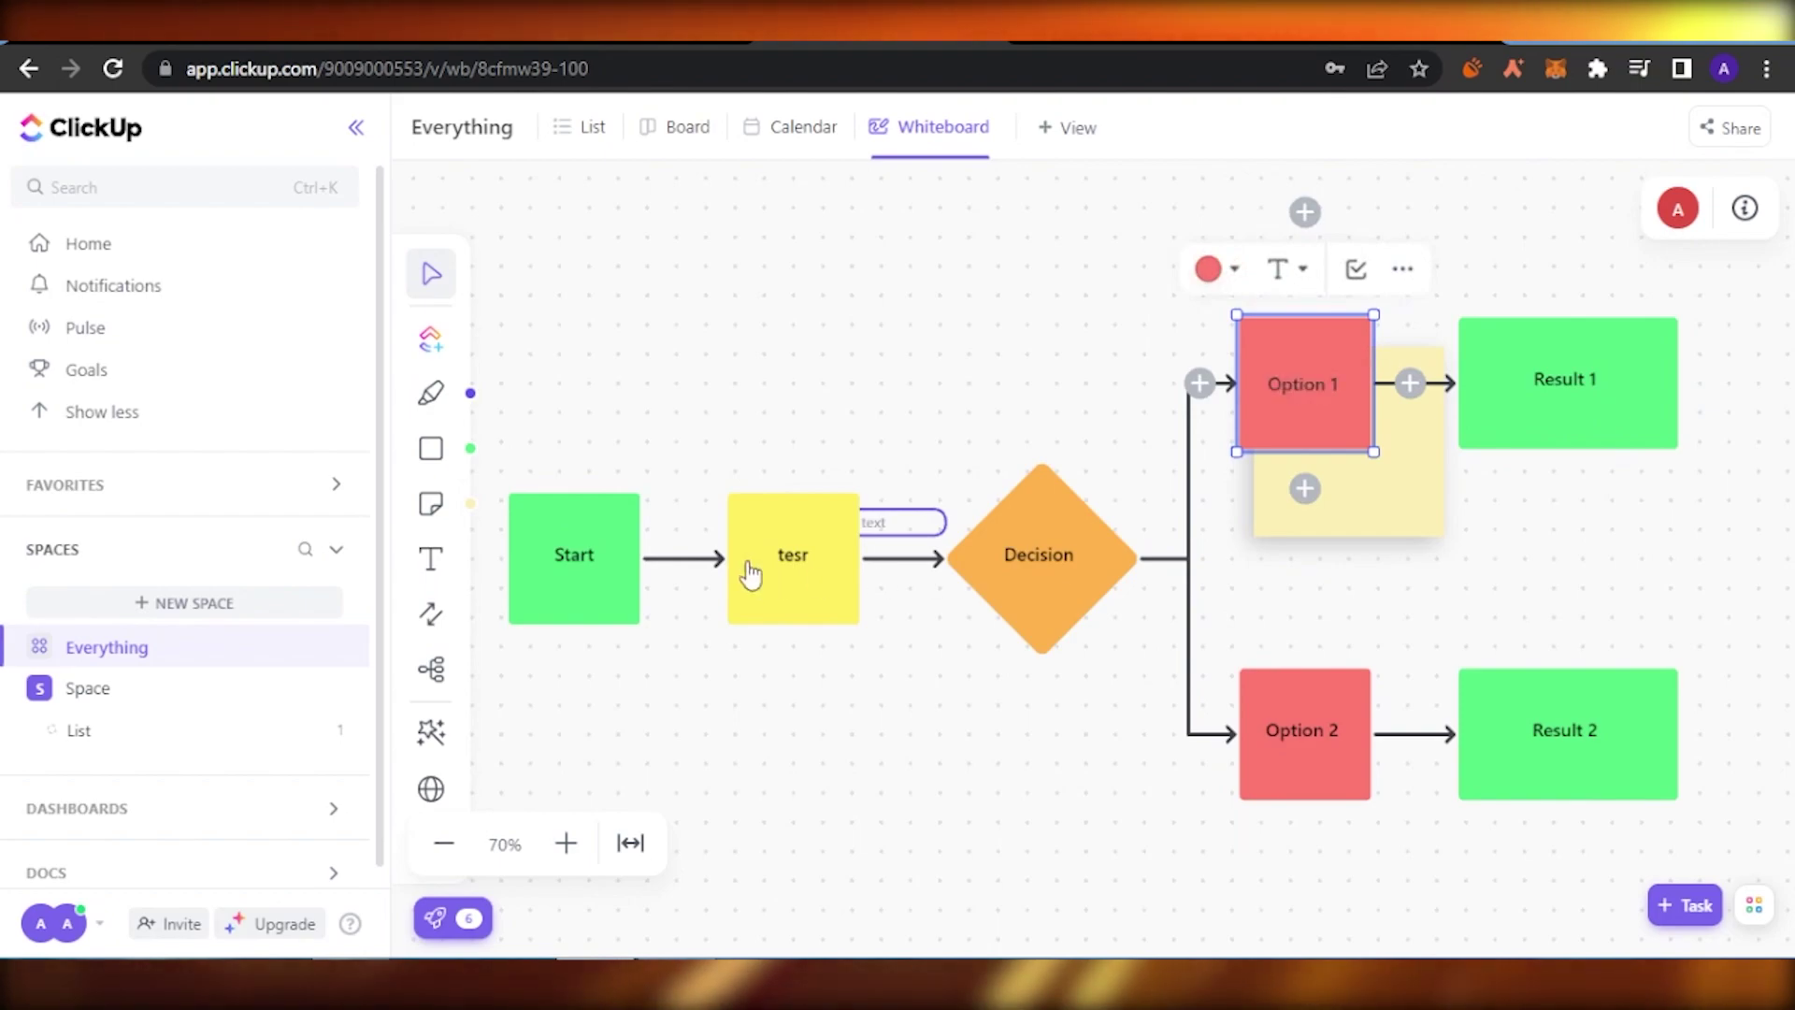
Switch to a blue pen and draw looping freehand strokes above Start and tesr
left_click(429, 400)
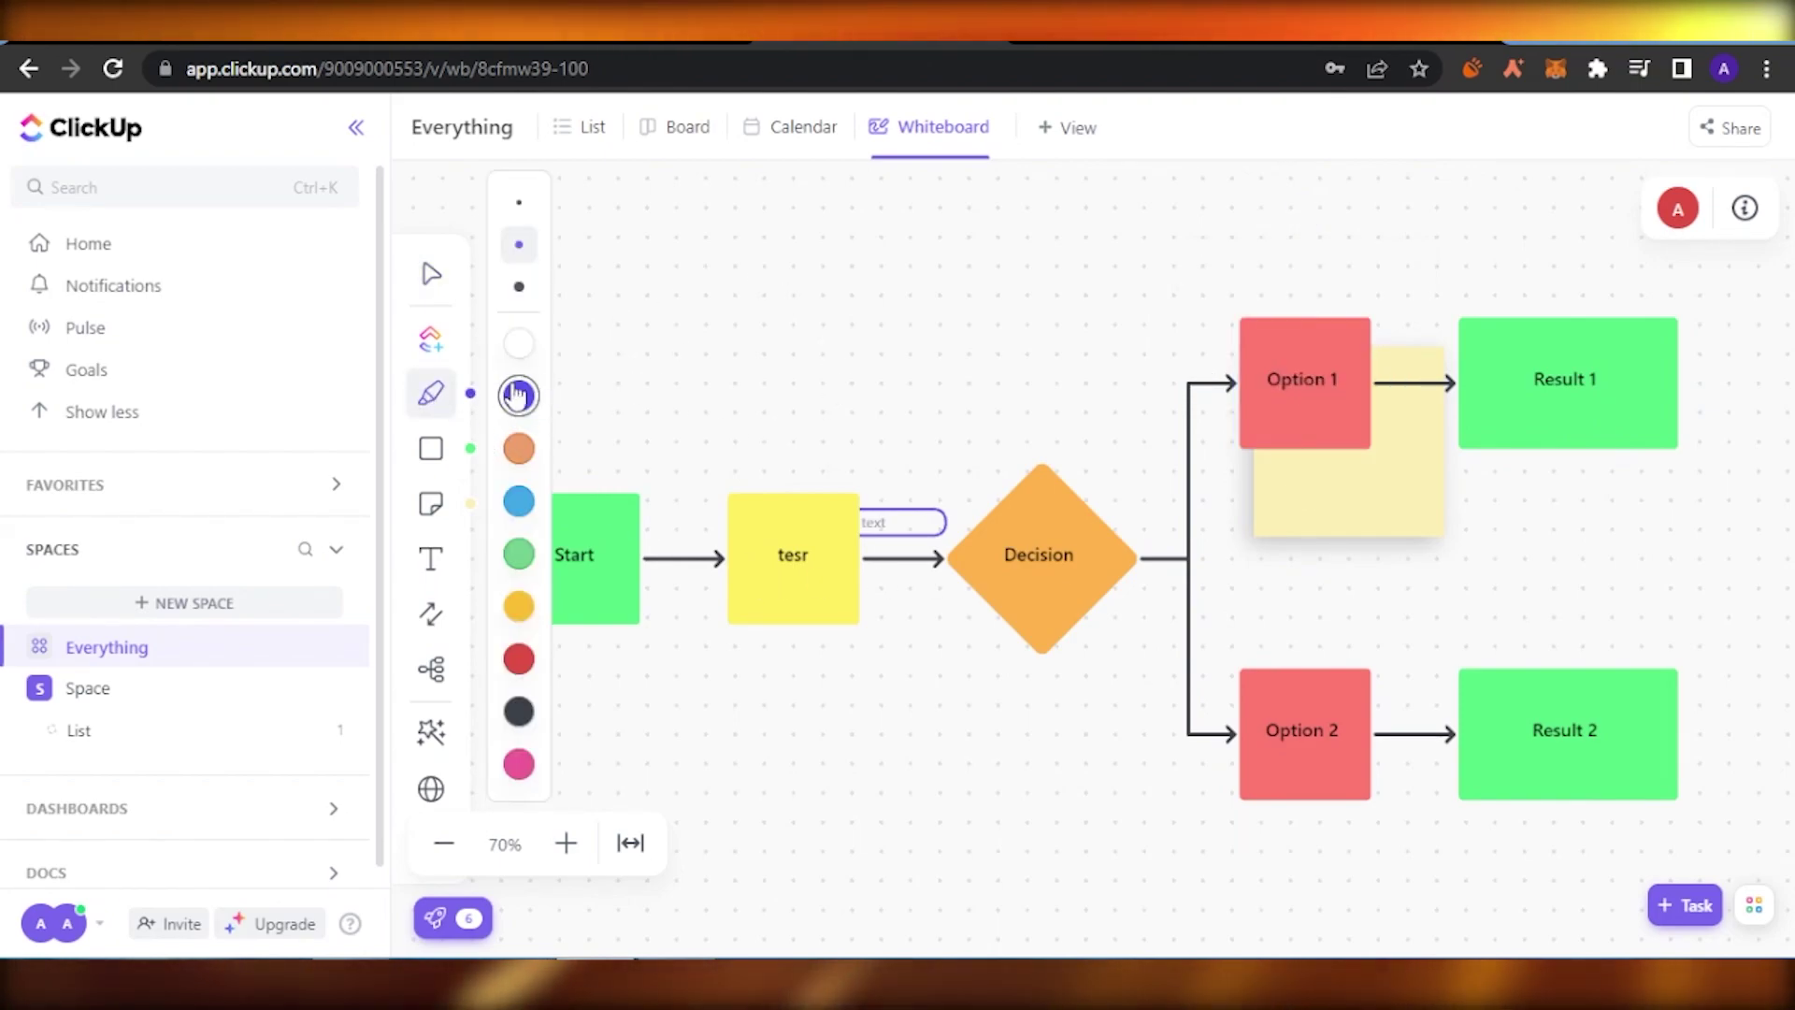
left_click(518, 500)
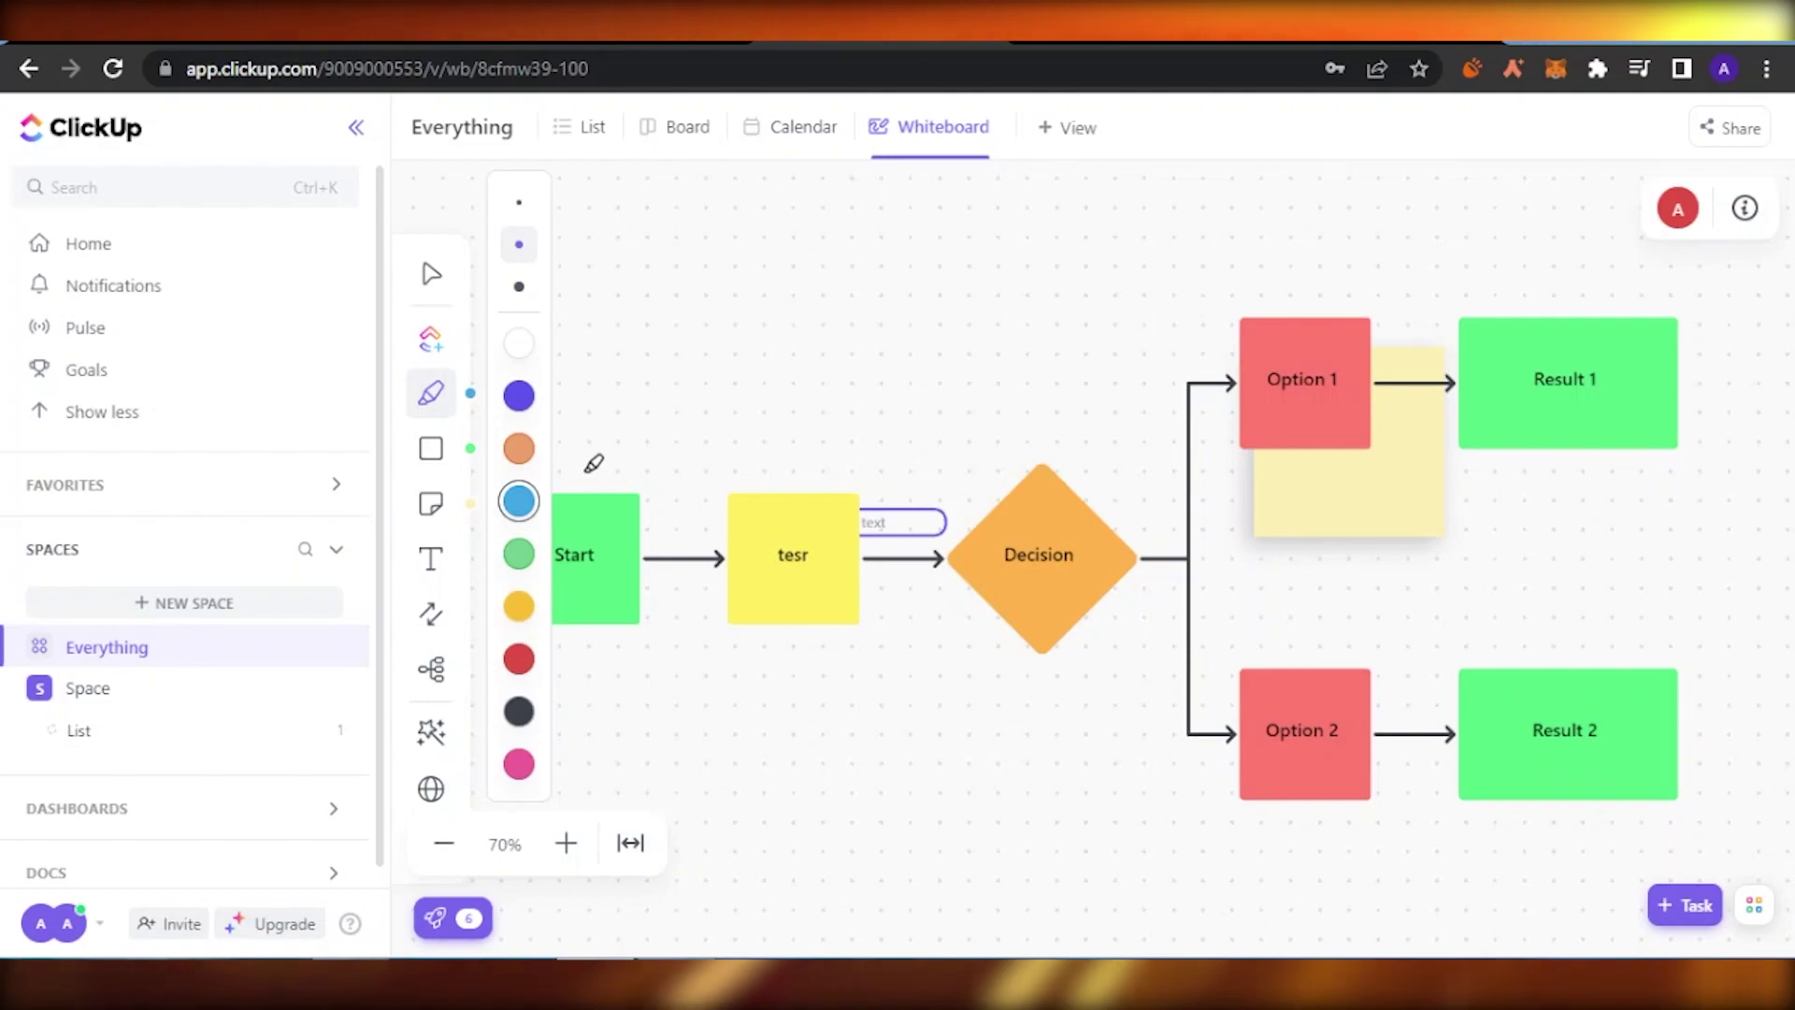
left_click(586, 472)
mouse_move(721, 436)
left_mouse_down()
mouse_move(813, 409)
mouse_move(774, 401)
mouse_move(796, 404)
left_mouse_up()
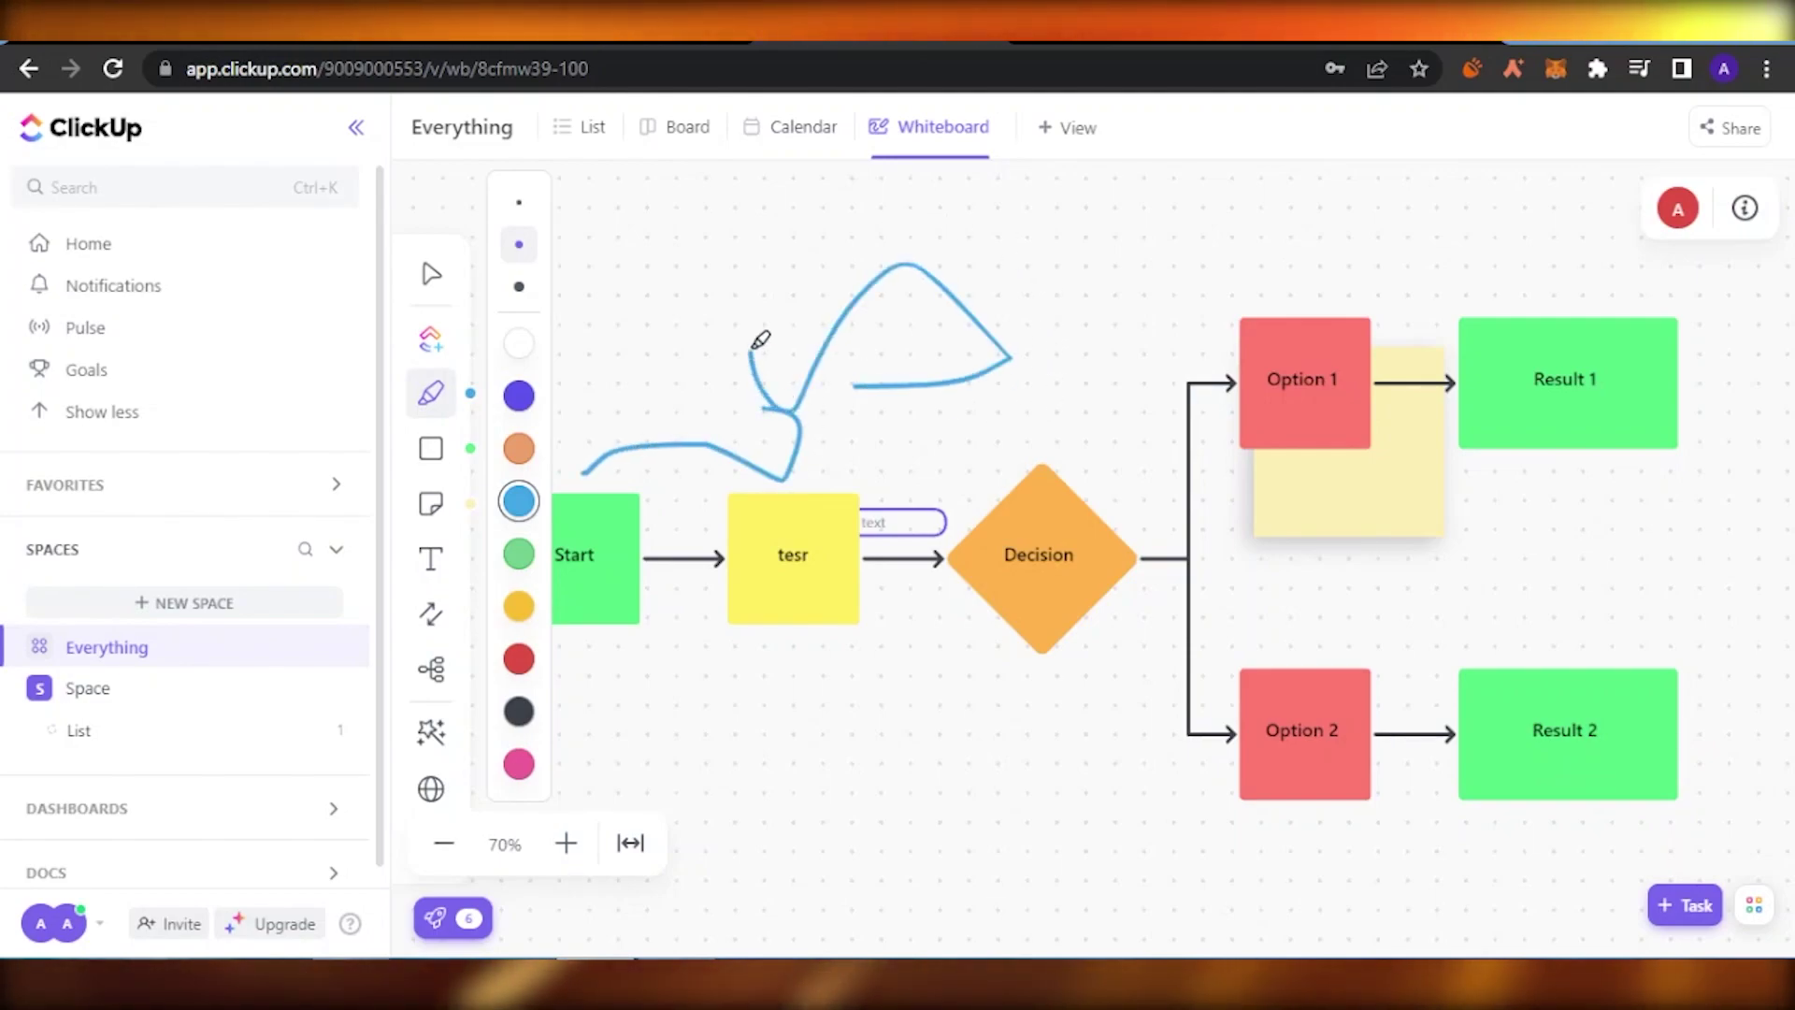